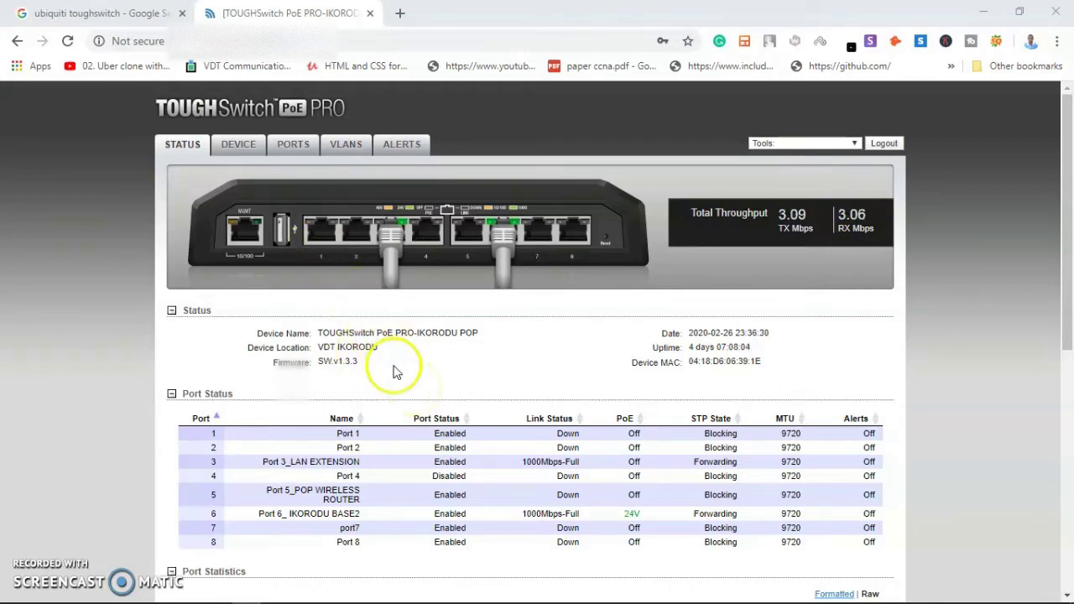
- Scroll down the Status page to the port statistics, which show traffic only on ports 2, 3, 5 and 6
mouse_move(338, 246)
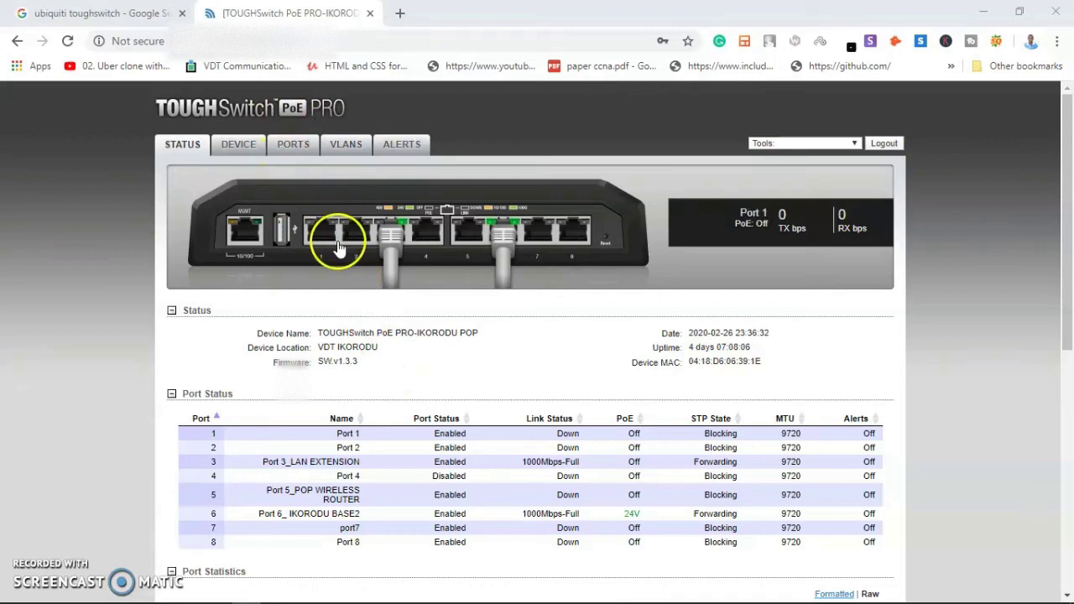
click(175, 148)
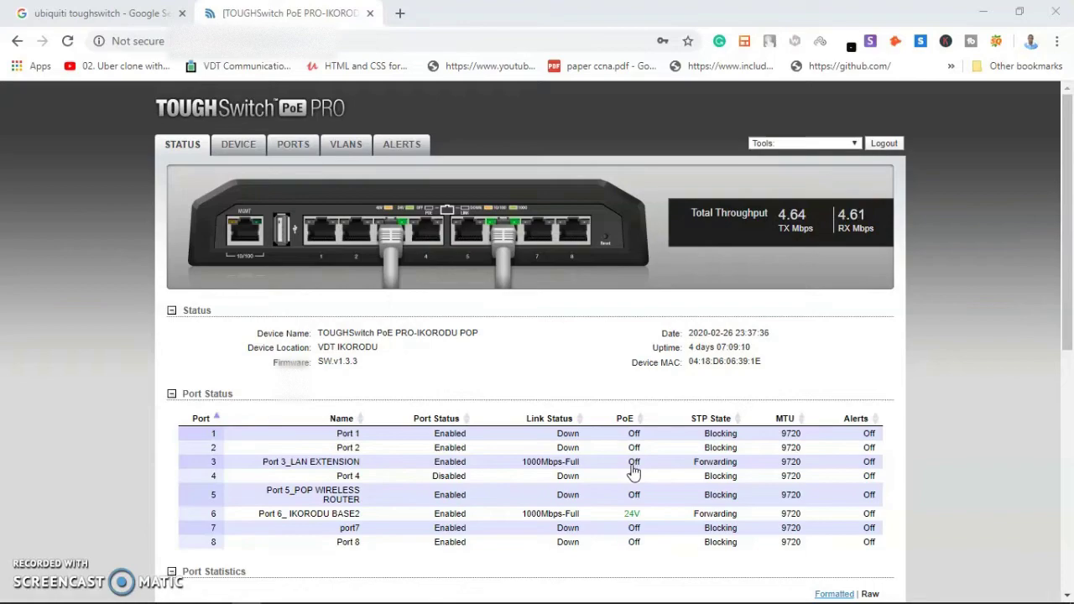
drag(1068, 180, 1069, 294)
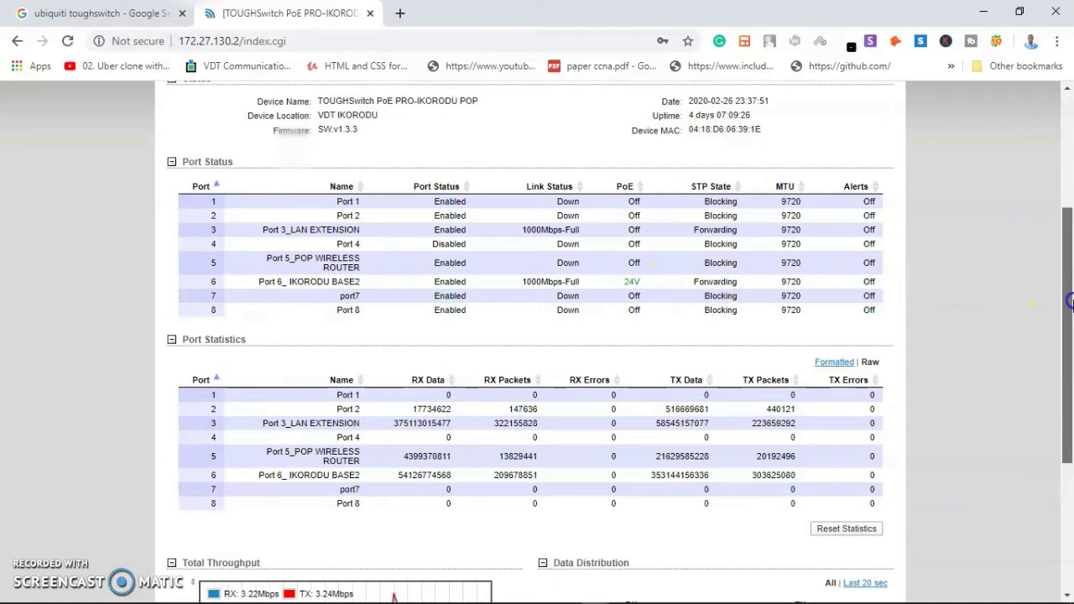
drag(1069, 302, 1065, 335)
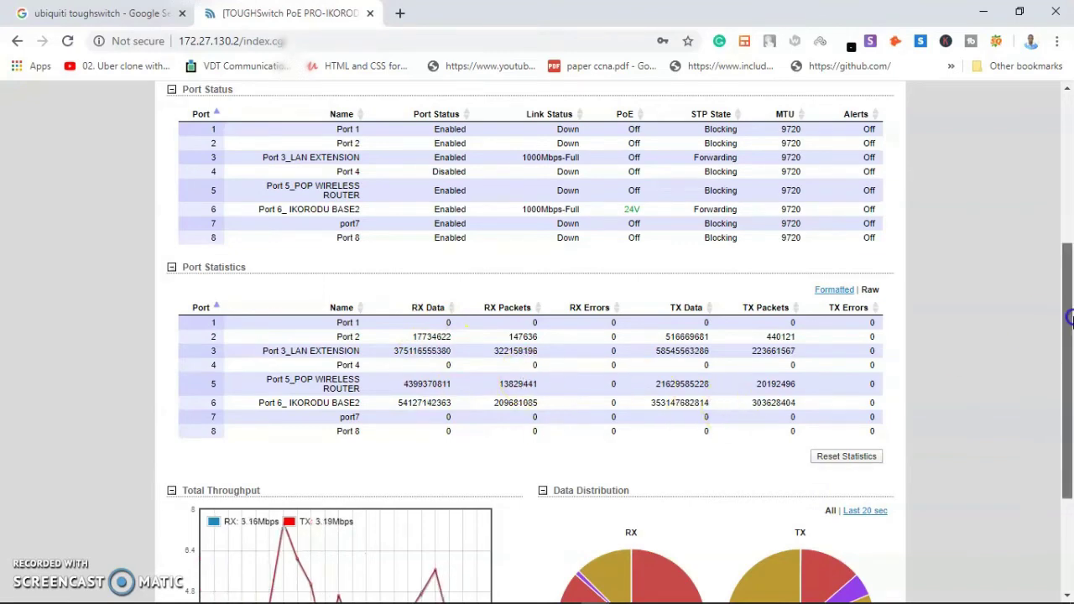
drag(1068, 317, 1066, 409)
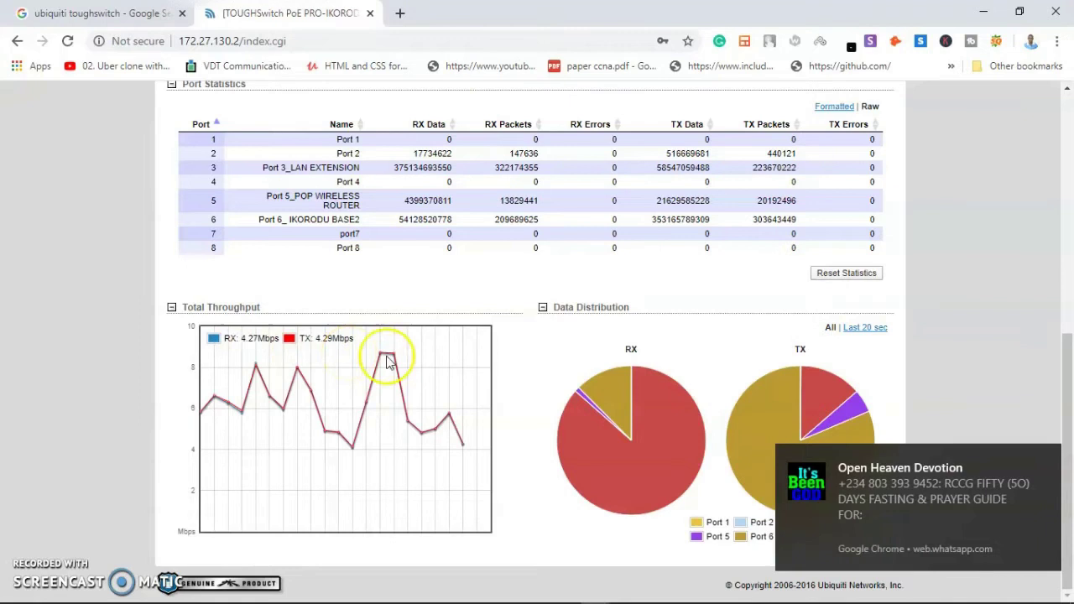
- Dismiss the chat notification and scroll back to the top of the Status page
click(1048, 457)
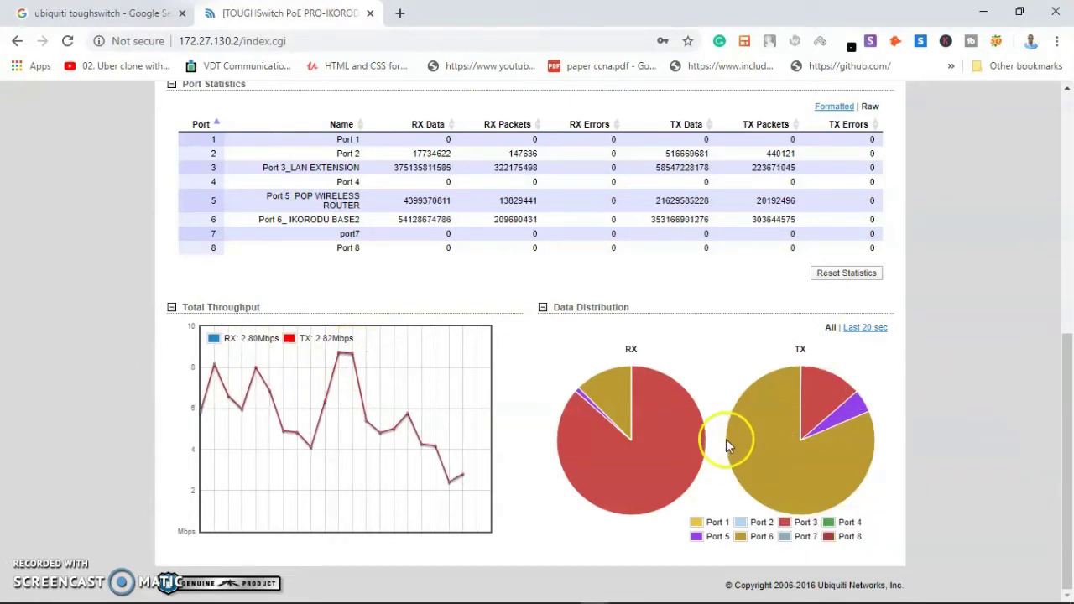
drag(1064, 420, 1071, 145)
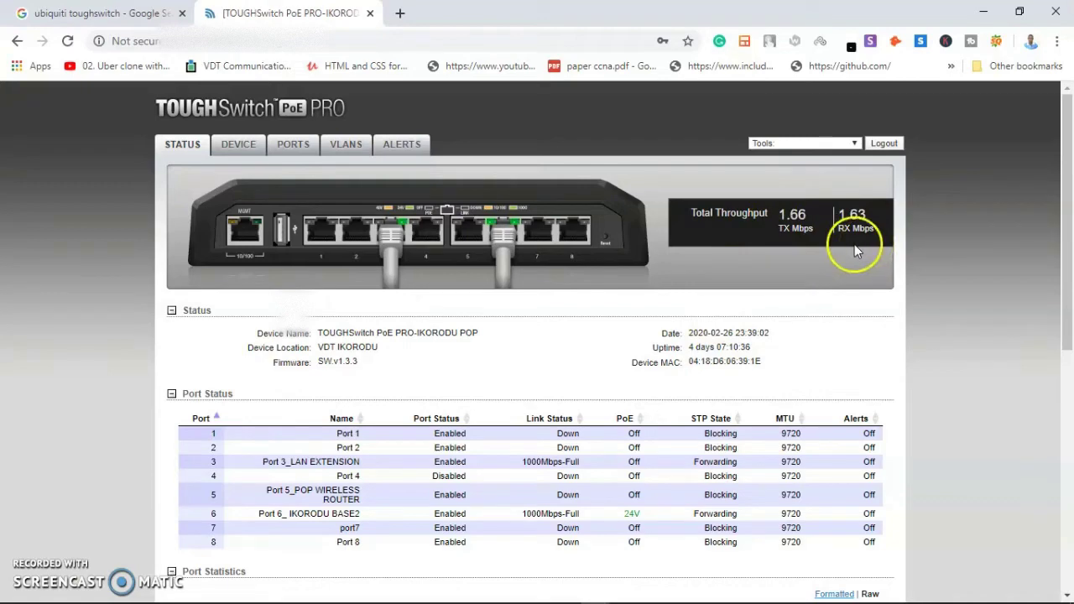
- On the Device page, run the firmware check and confirm SW.v1.3.3 is the latest version
click(234, 147)
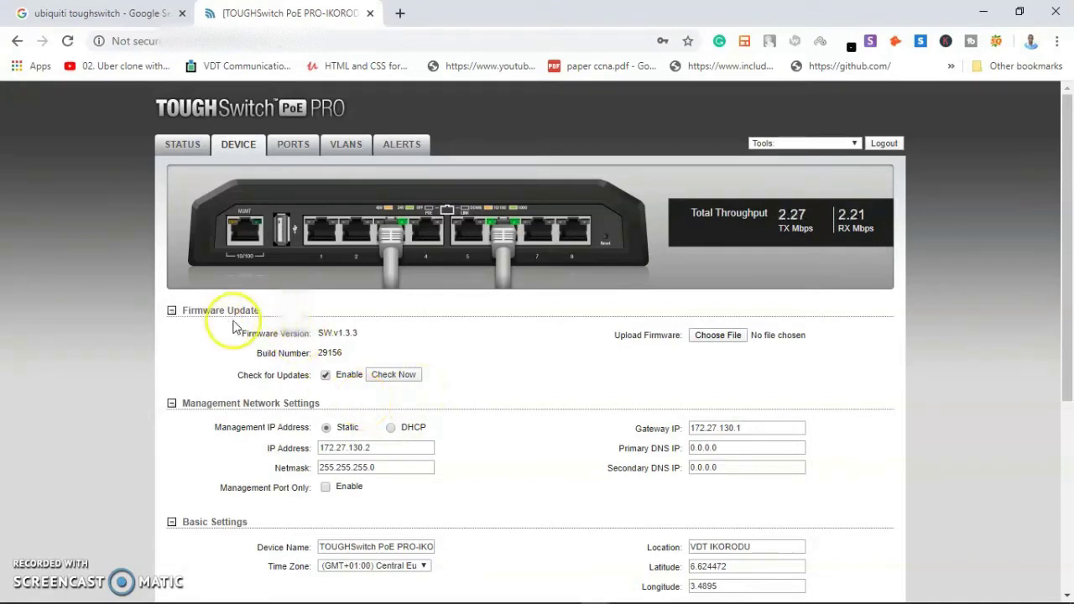
click(381, 377)
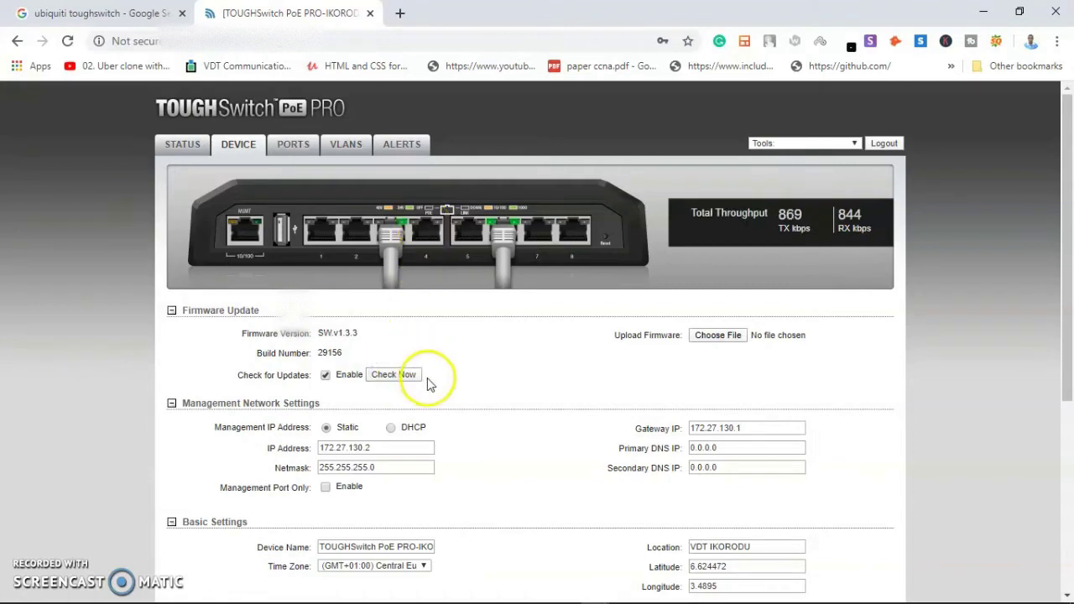
click(417, 375)
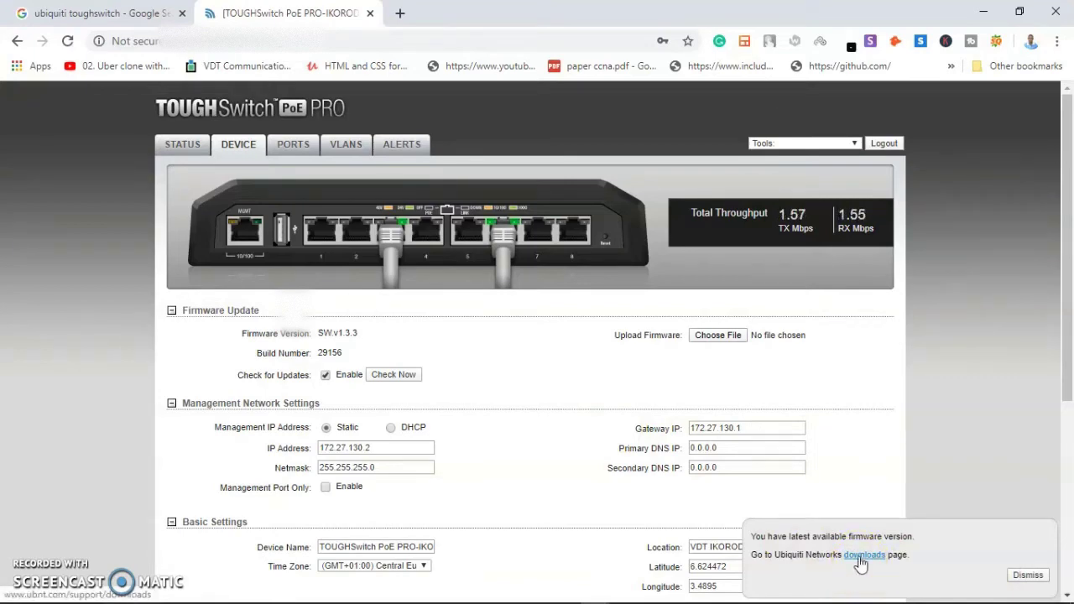
click(1025, 575)
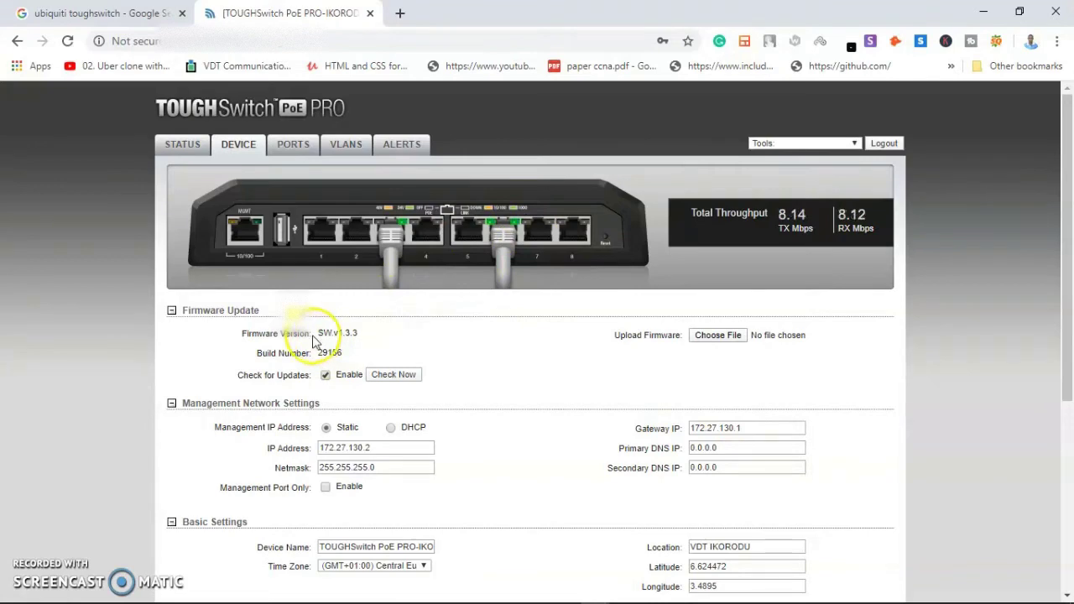
drag(318, 333, 380, 329)
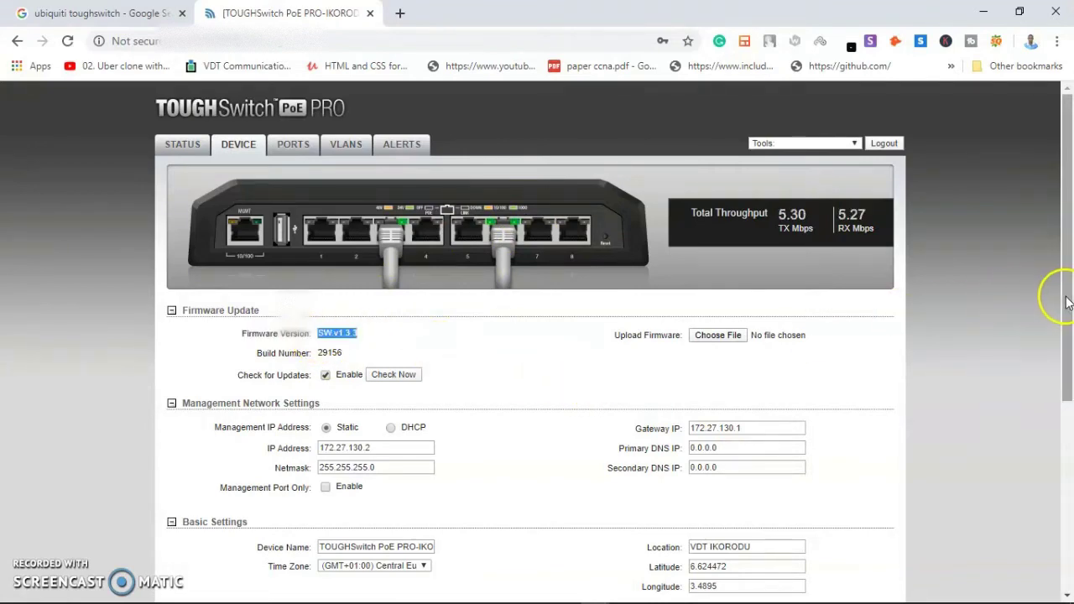
drag(1060, 293, 1062, 355)
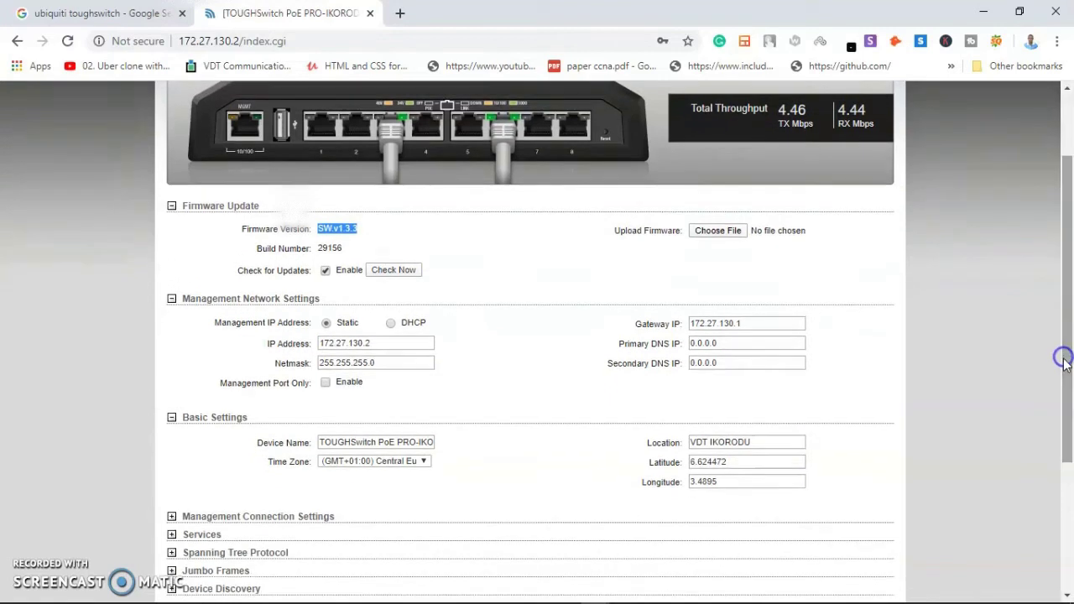
click(502, 361)
drag(382, 346, 315, 349)
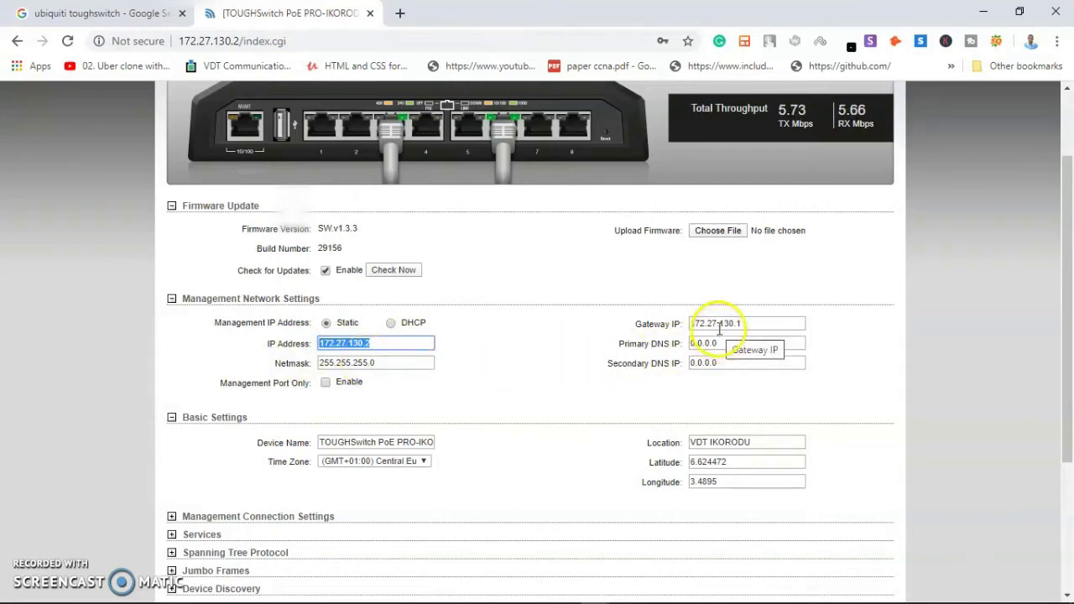
click(401, 445)
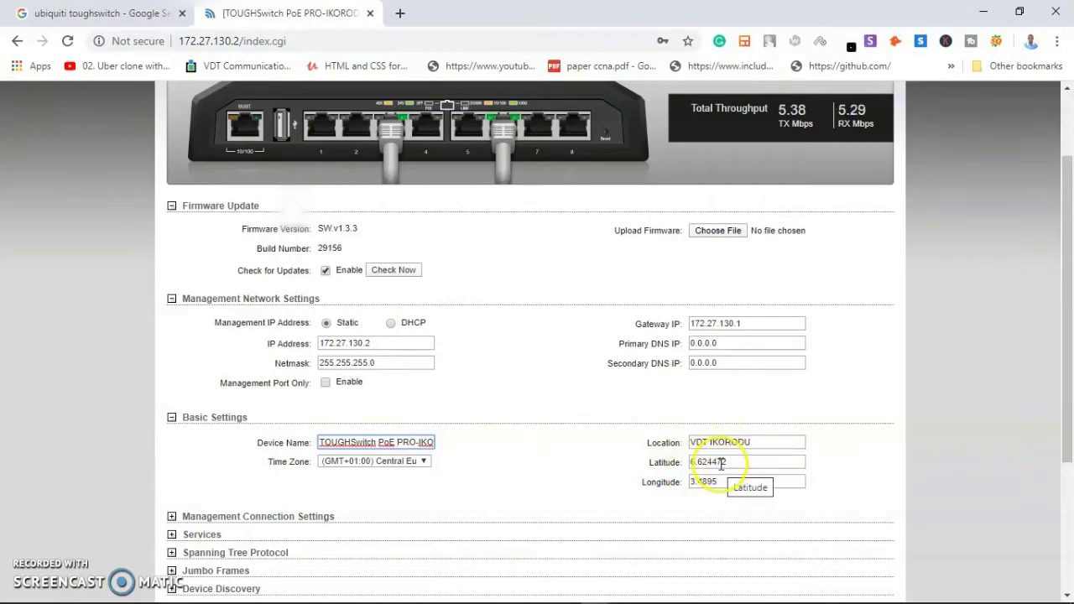
drag(1067, 327, 1067, 448)
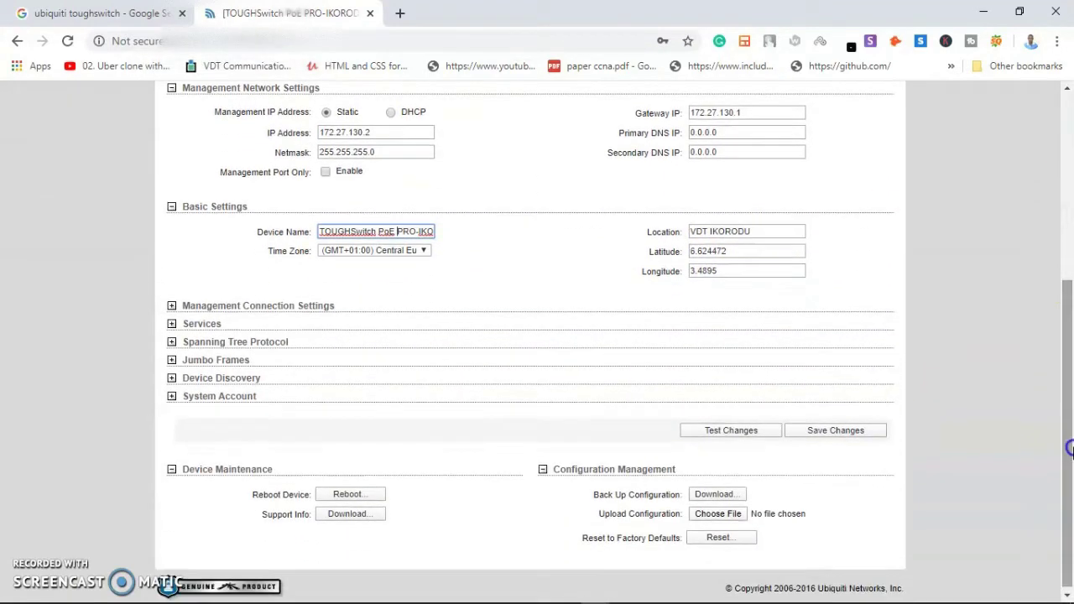
click(238, 307)
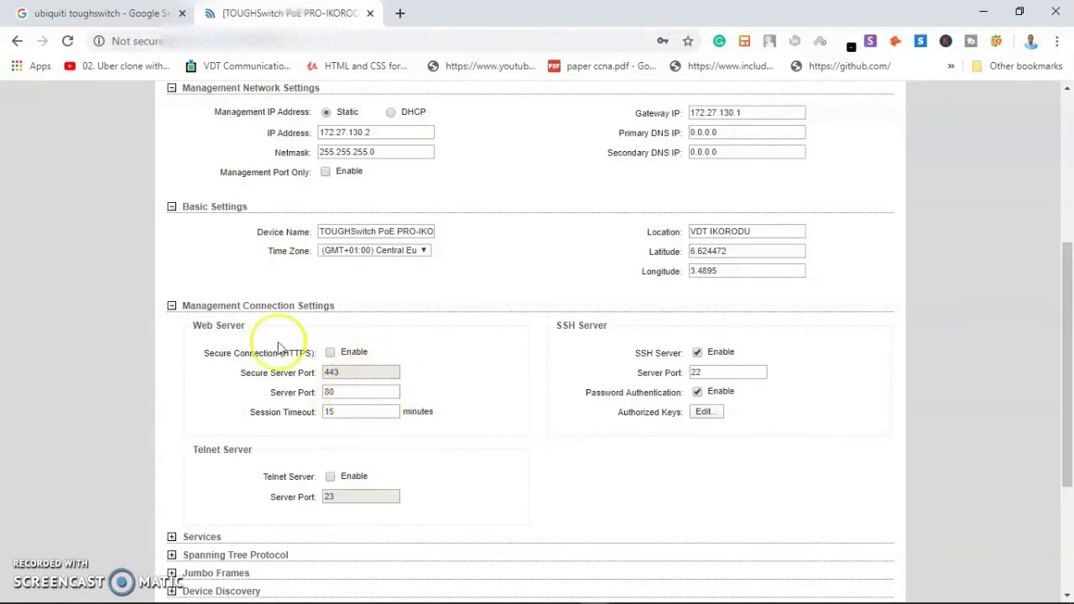
click(174, 306)
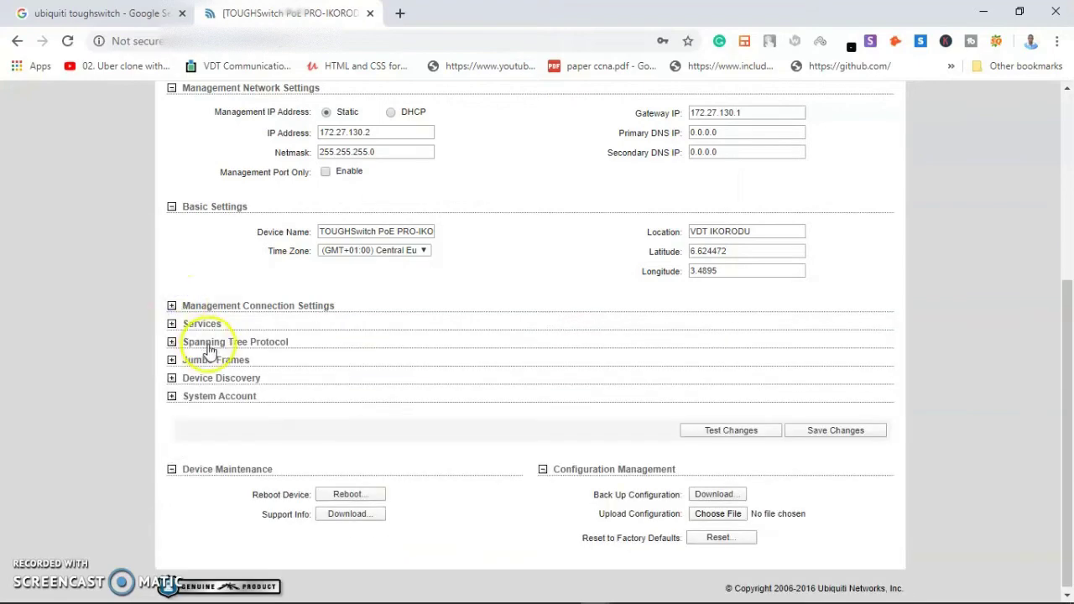
click(196, 326)
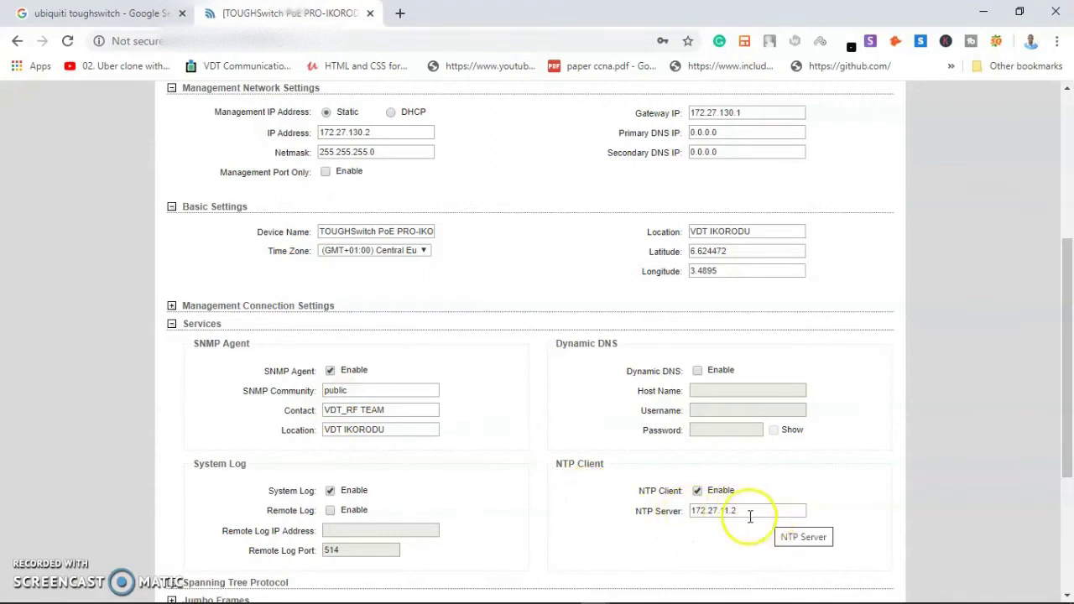
- Collapse Services, peek at Spanning Tree, and expand Jumbo Frames to confirm MTU 9720 is enabled
click(172, 326)
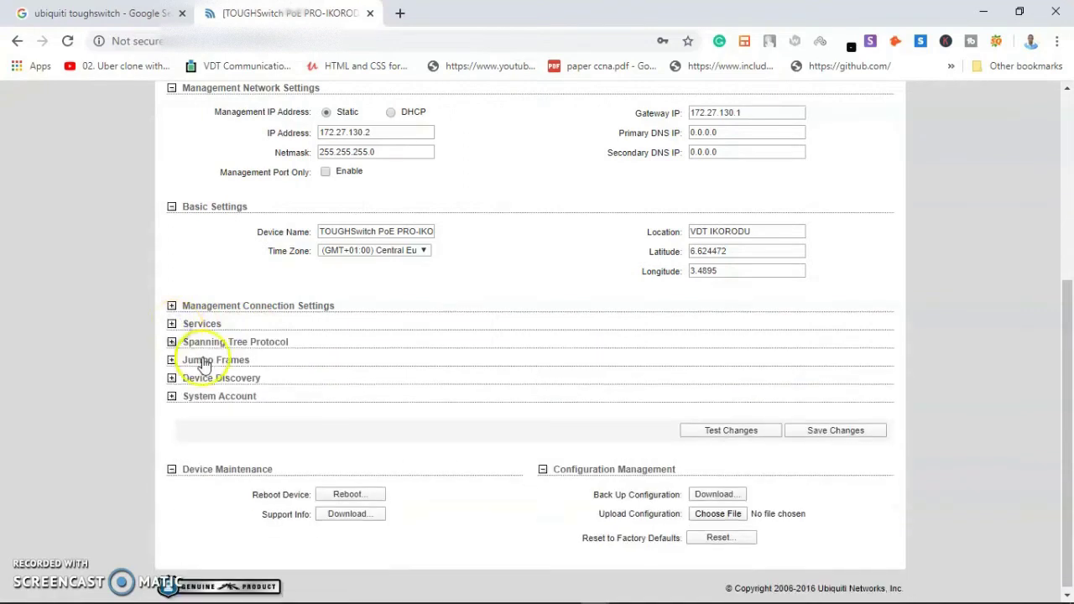
click(215, 344)
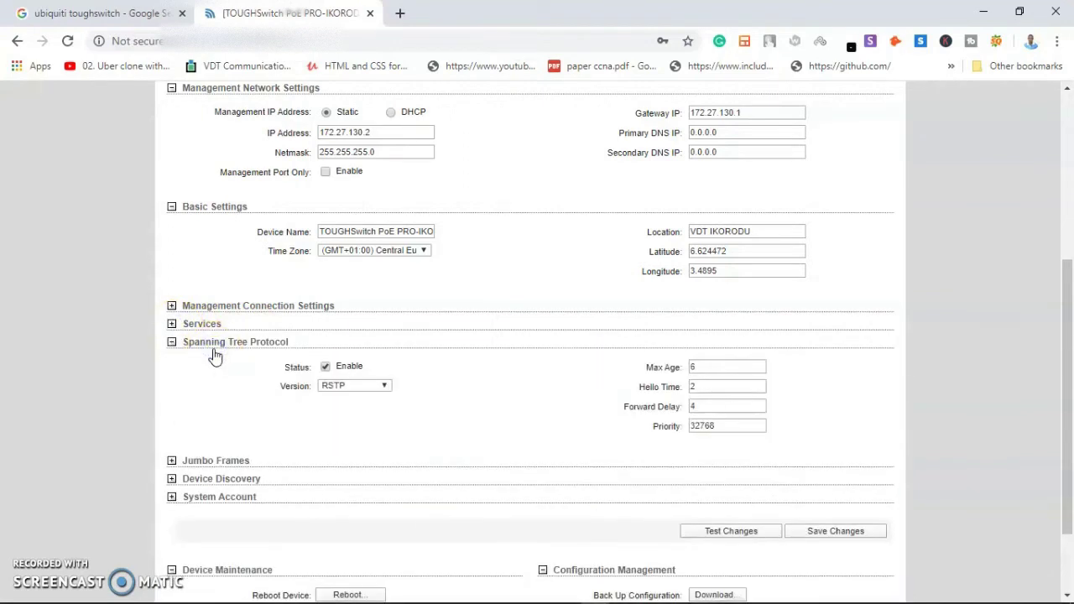
click(214, 346)
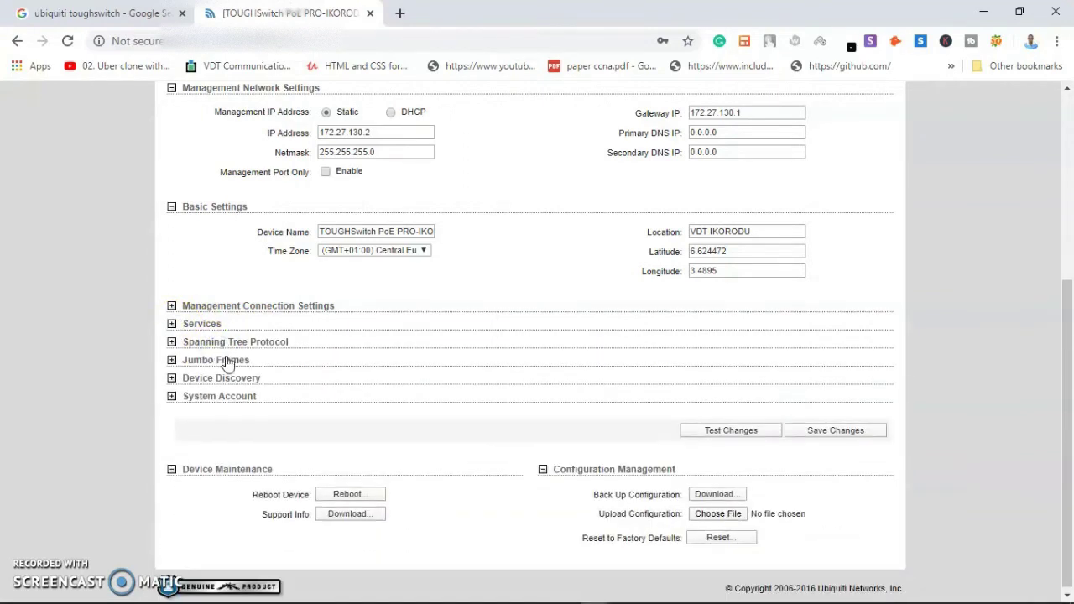
click(226, 362)
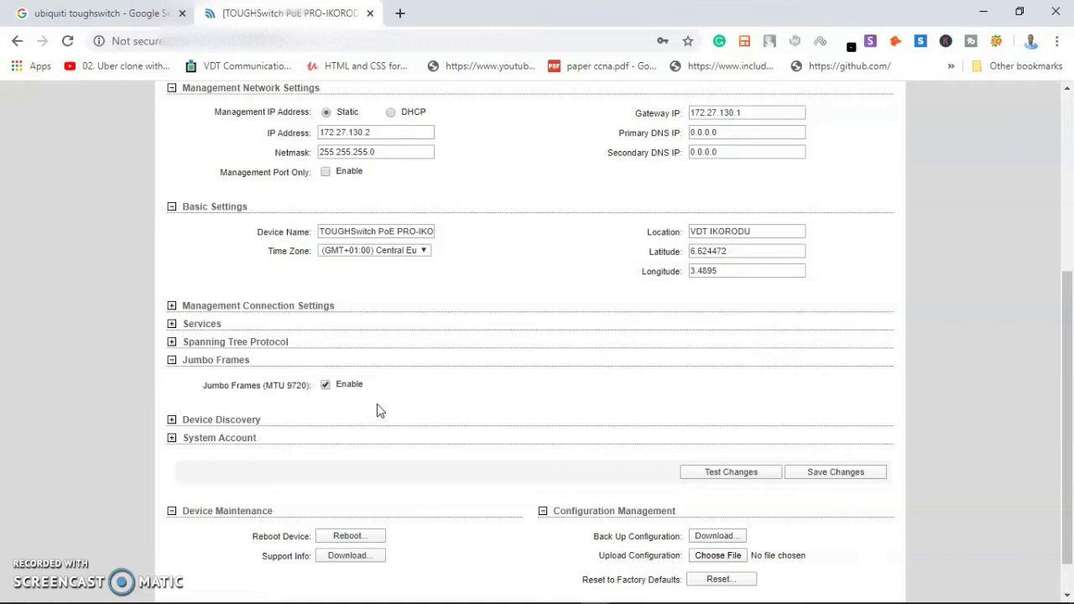
drag(1057, 432, 1031, 185)
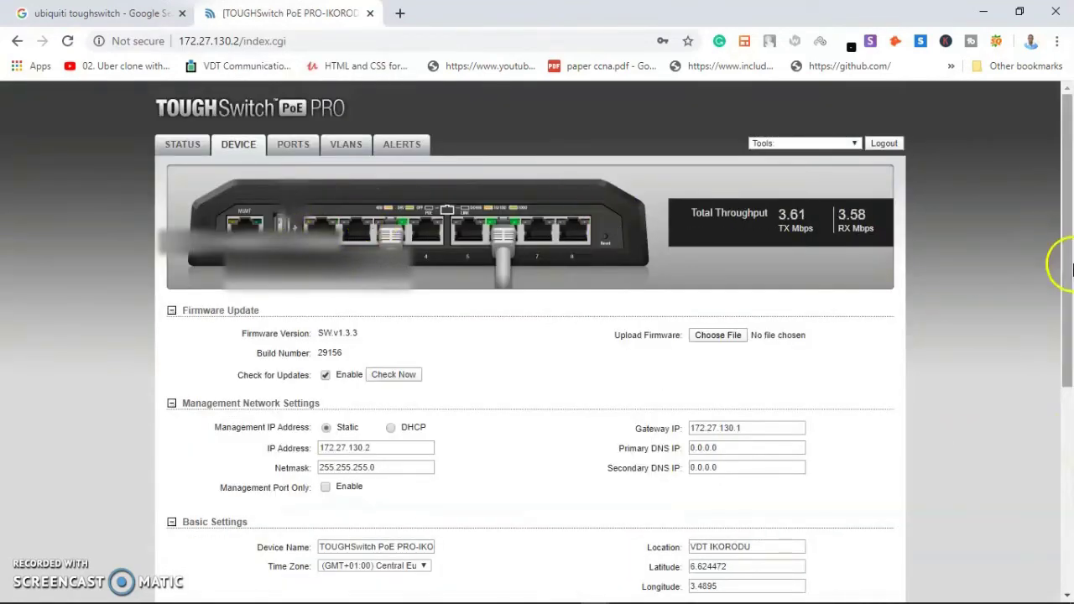
drag(1059, 255, 1067, 490)
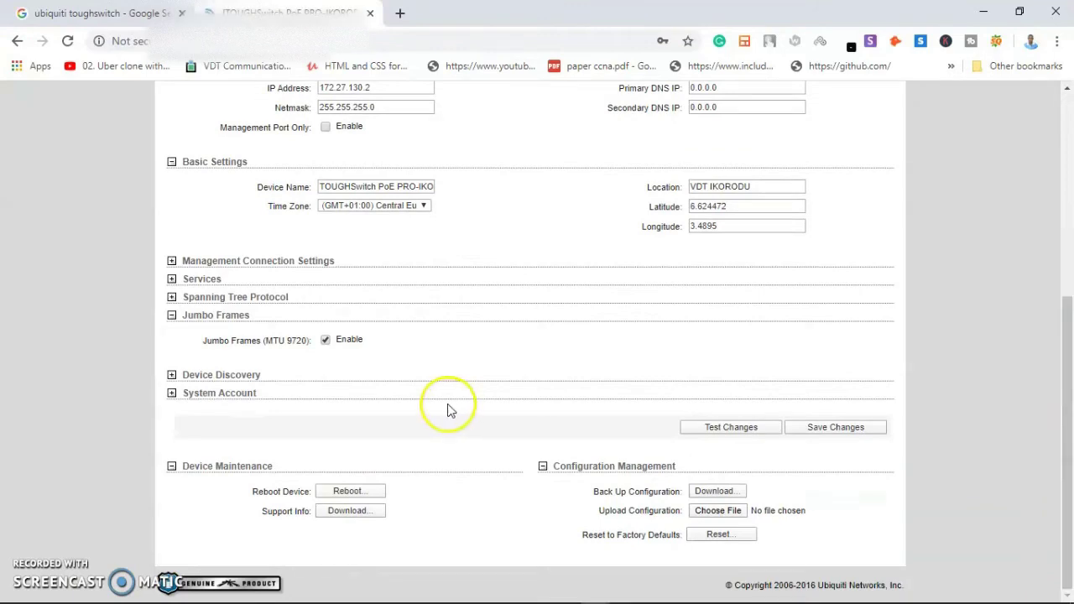
- Expand Device Discovery to see discovery disabled, and collapse the Jumbo Frames section
click(332, 356)
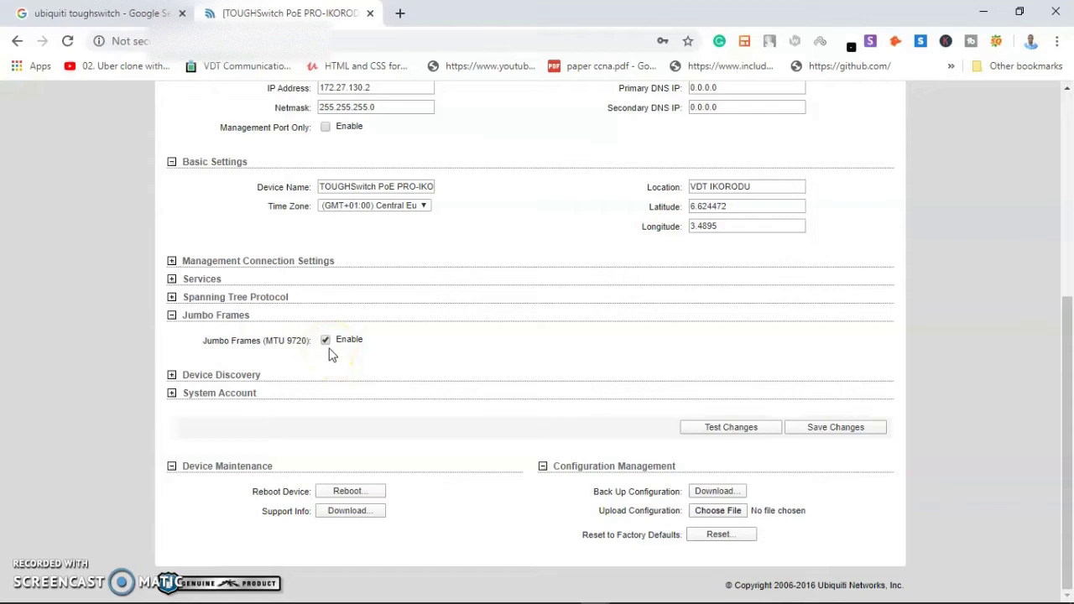
click(235, 375)
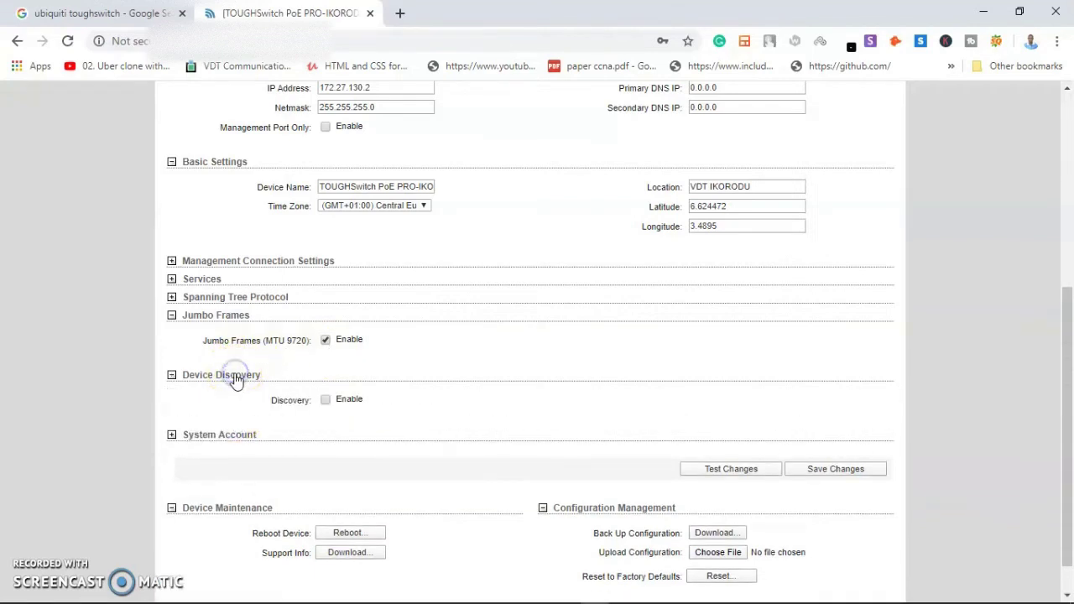
click(171, 316)
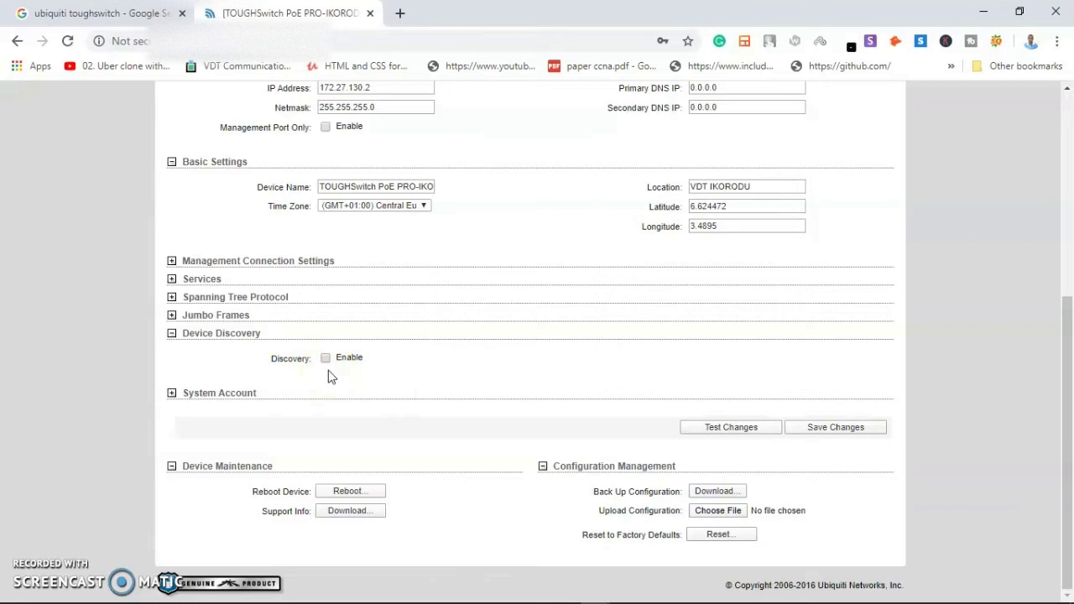
- Collapse Device Discovery, then expand System Account to view the admin username and collapse it
click(171, 334)
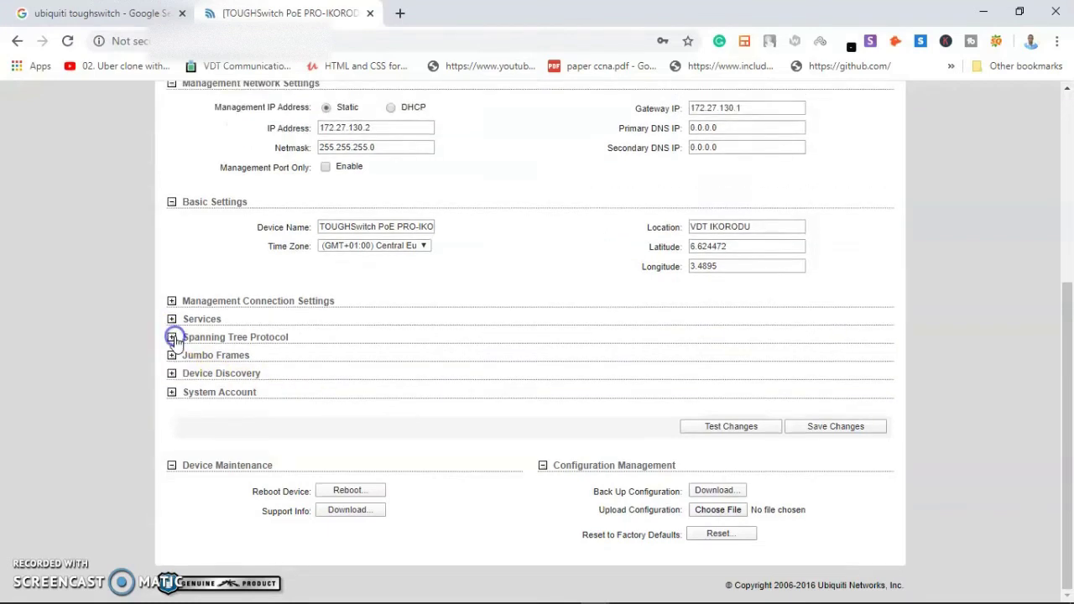
click(172, 395)
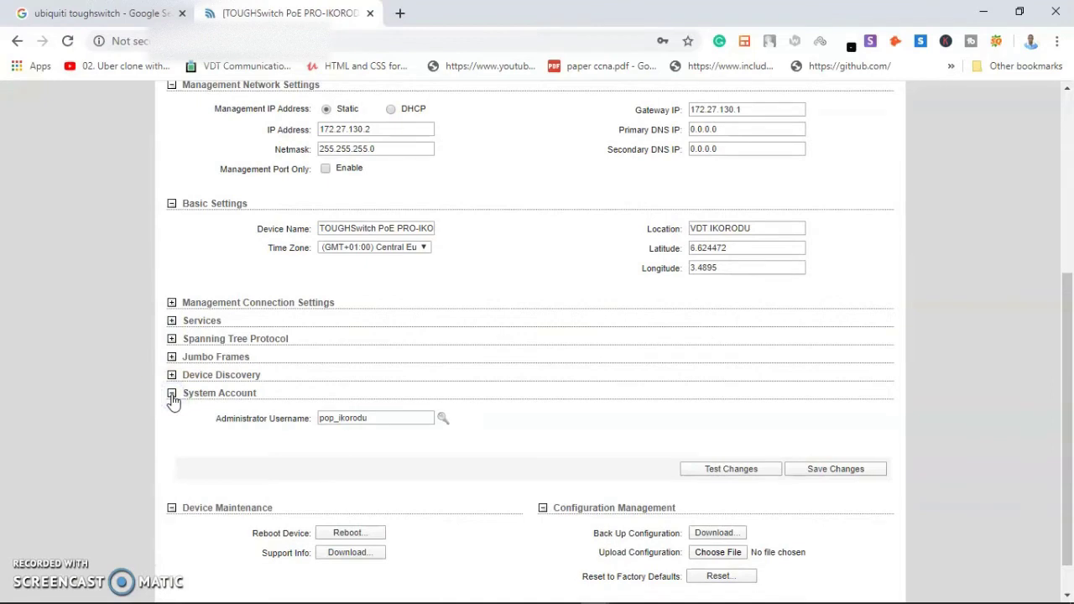
click(172, 396)
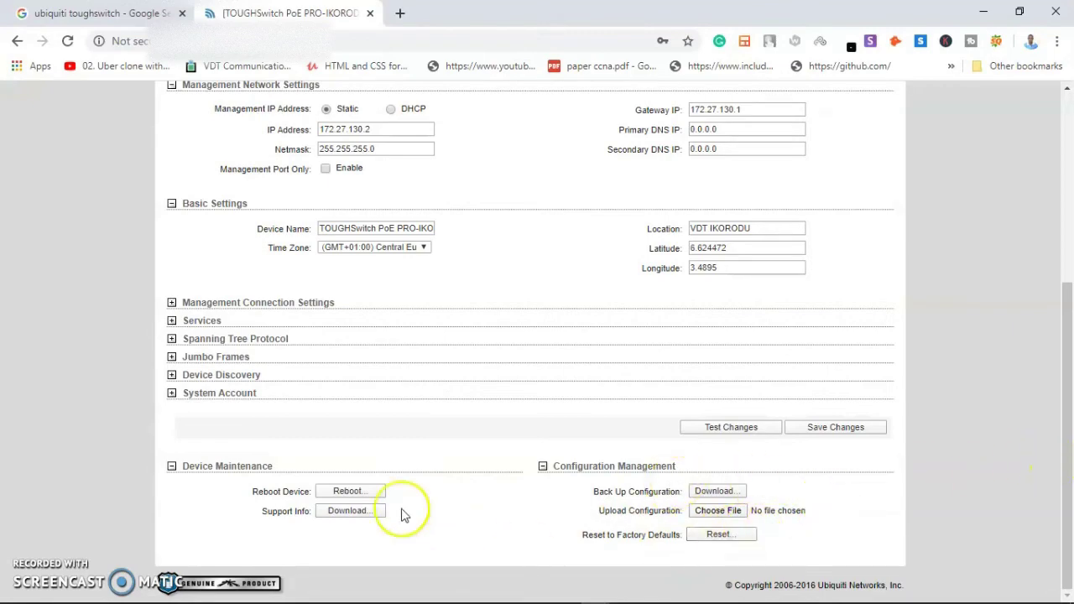
- Open the Ports page and review the eight-port table, noting port 4 is disabled
drag(1066, 492, 1068, 301)
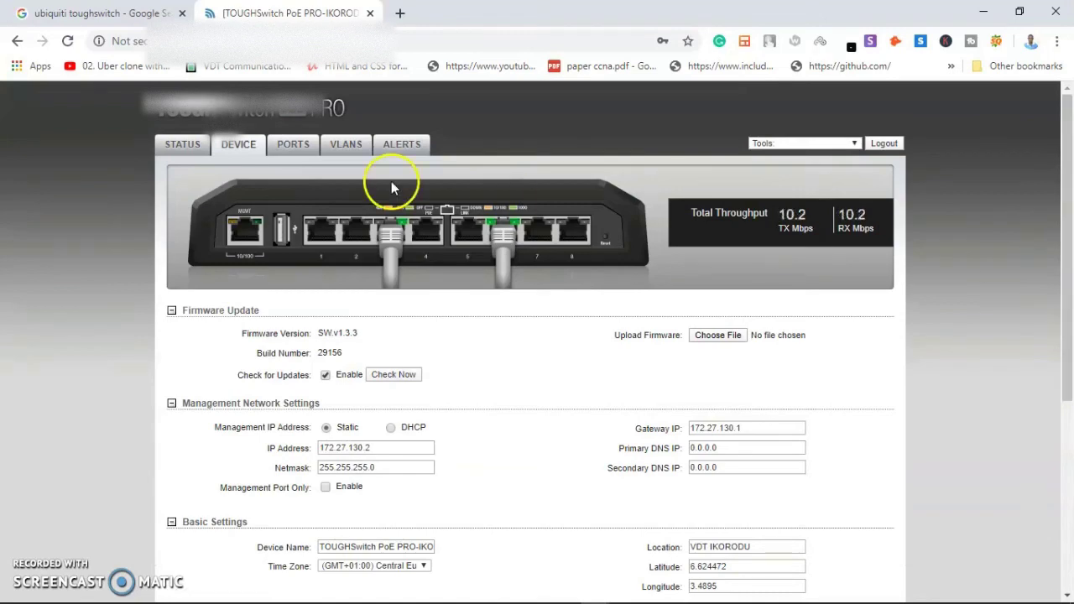
click(293, 146)
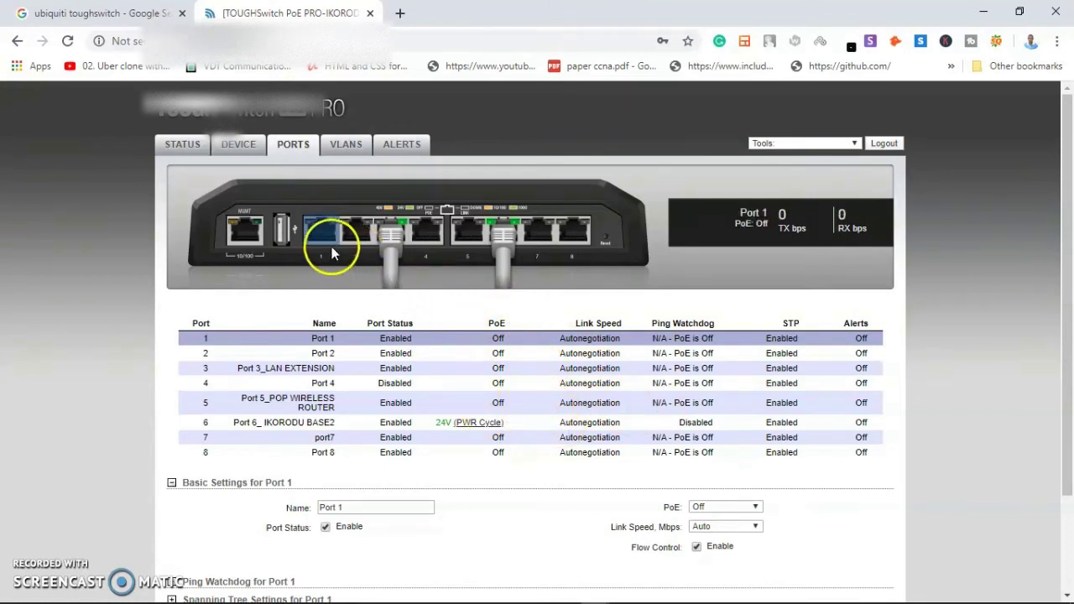
mouse_move(367, 249)
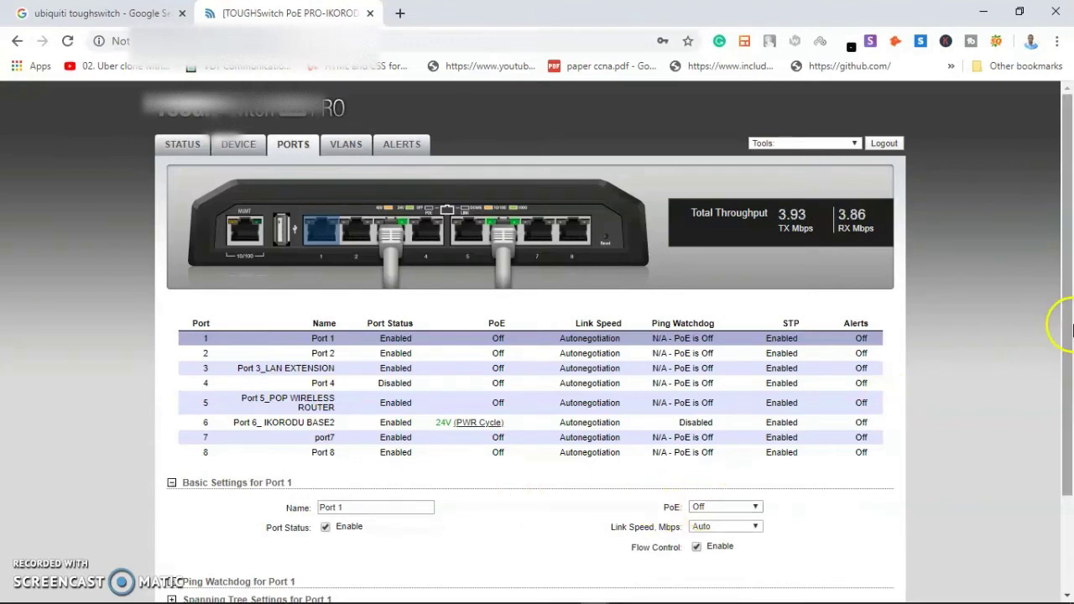
drag(1058, 323, 1058, 405)
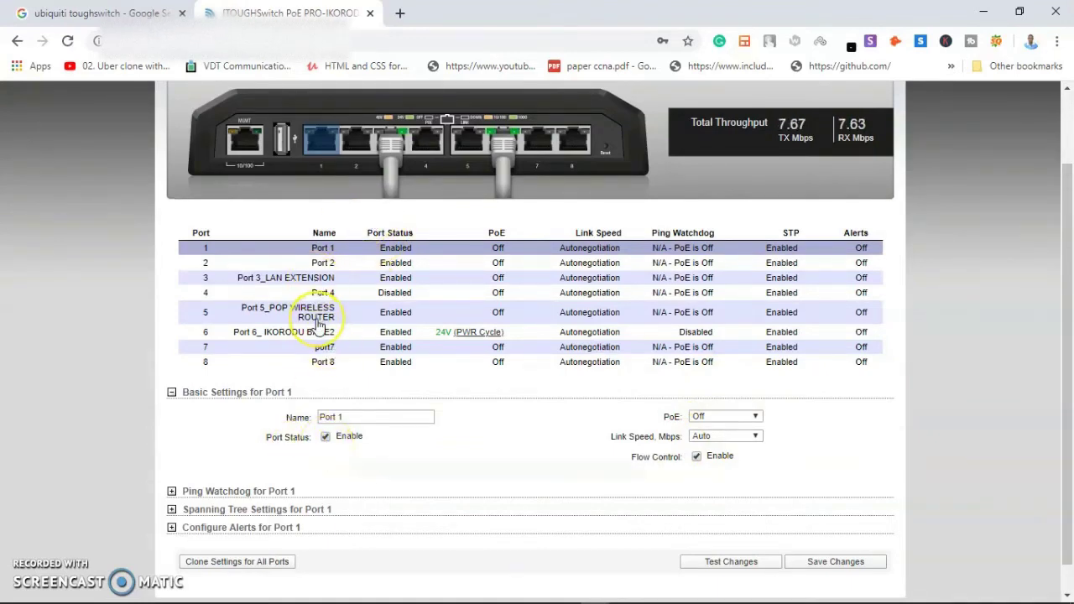
click(291, 321)
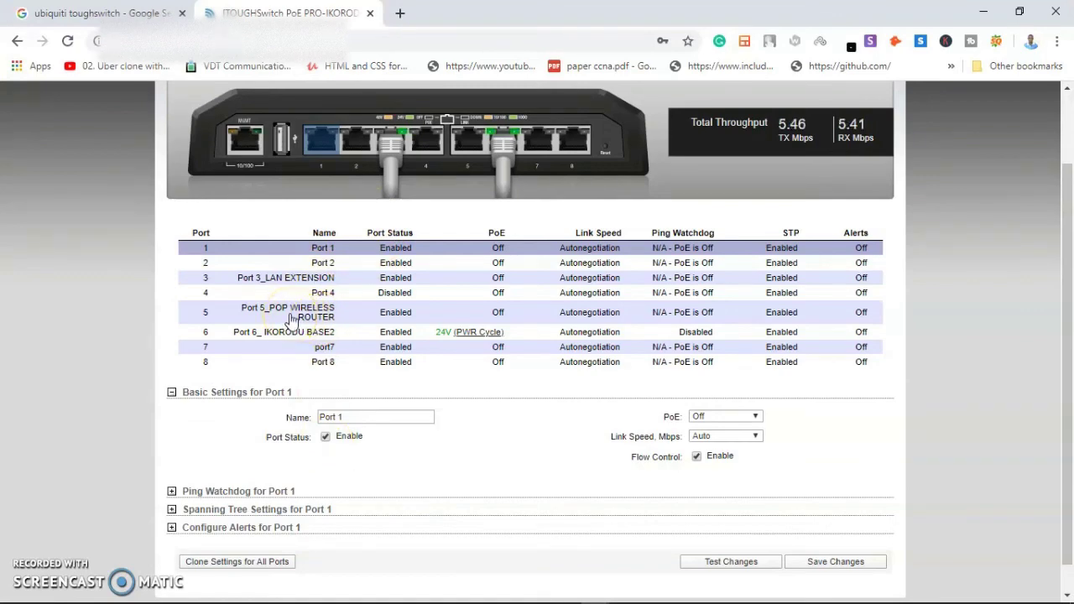
click(286, 327)
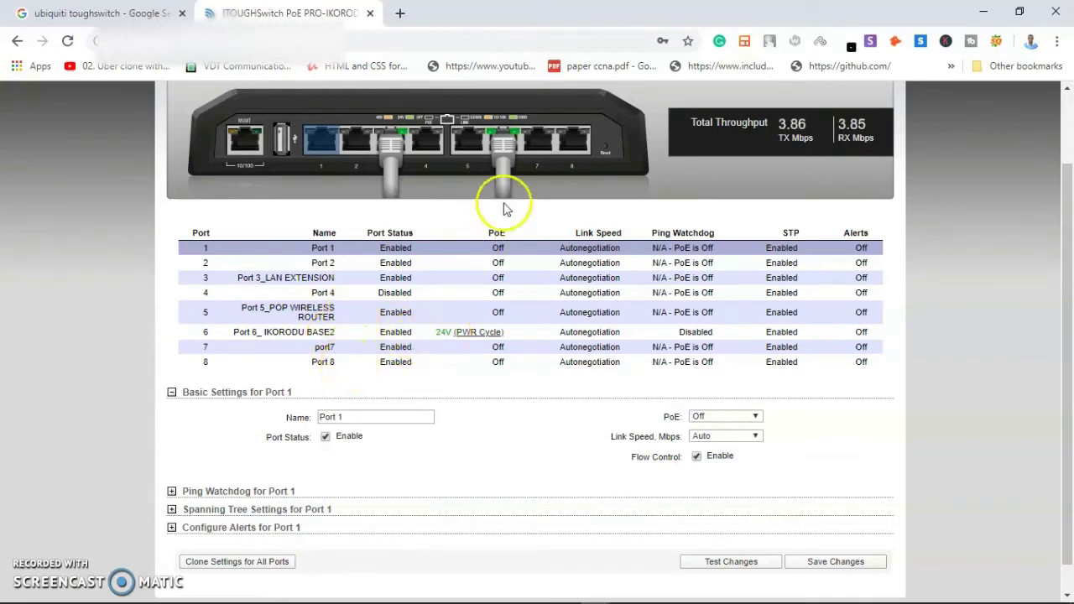
- Set Port 8's PoE output to 48V, accepting the voltage warnings, and save
click(254, 368)
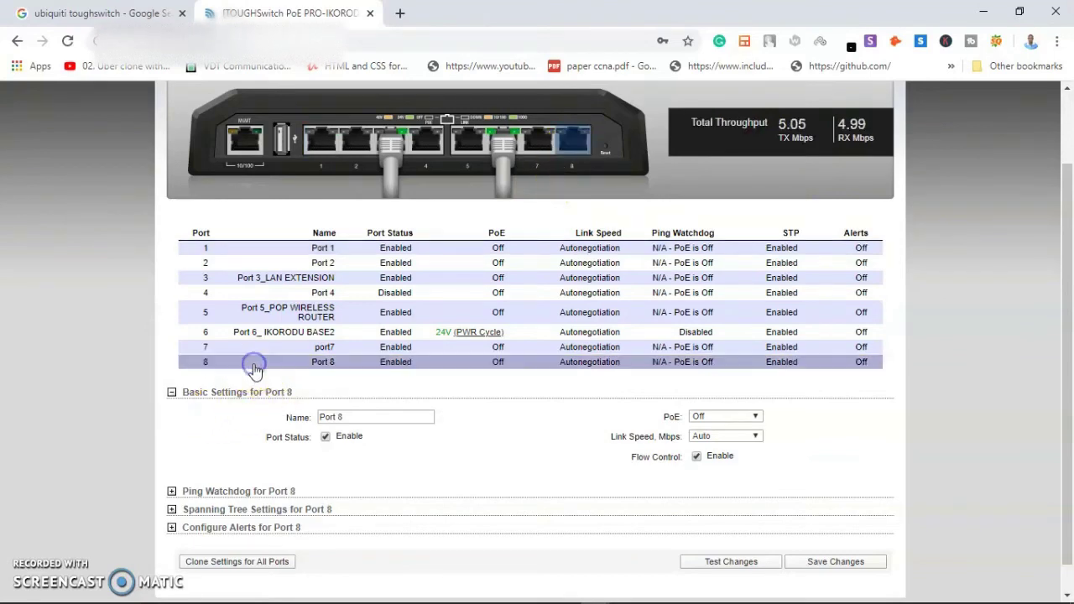
click(703, 417)
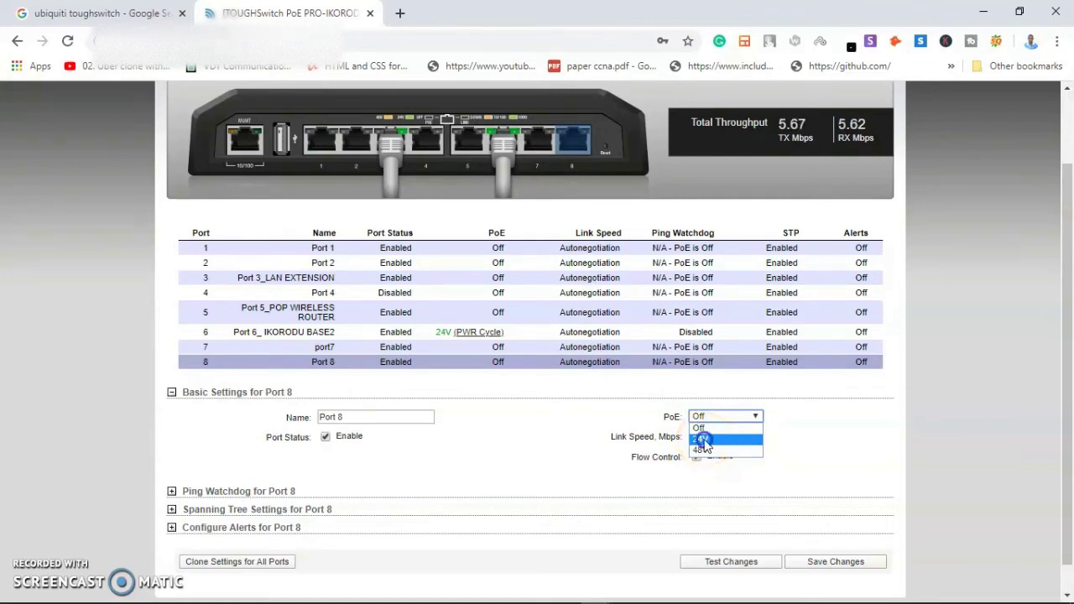
click(703, 439)
click(618, 148)
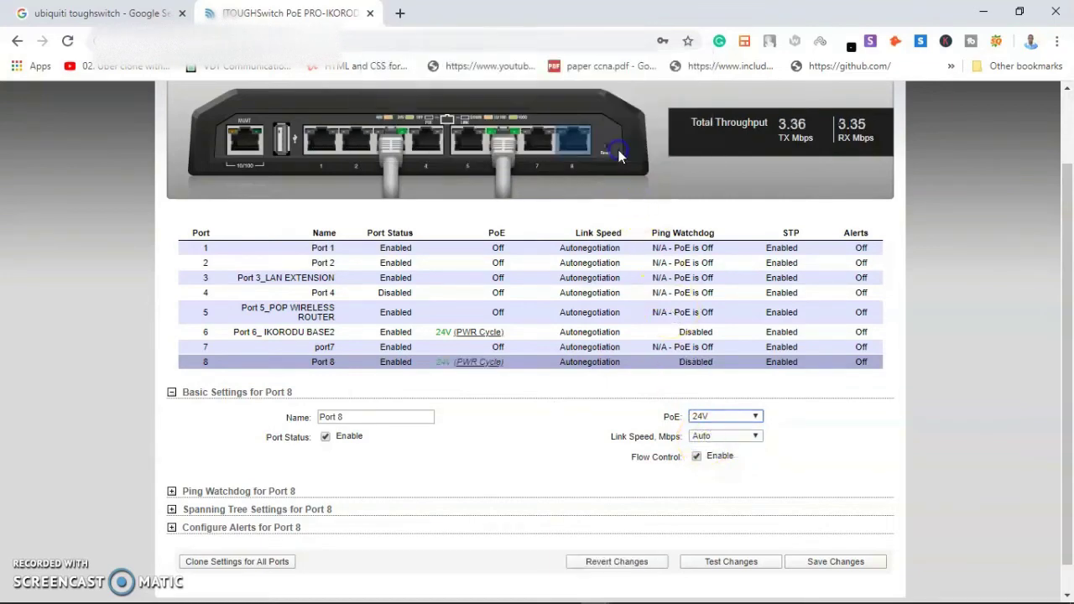
click(703, 417)
click(709, 451)
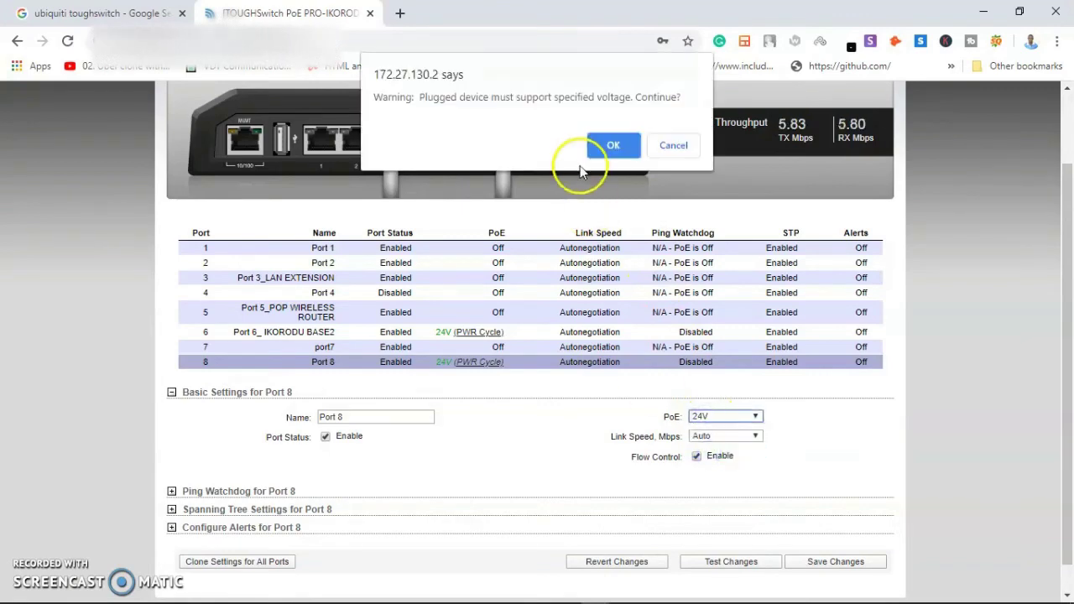
click(615, 151)
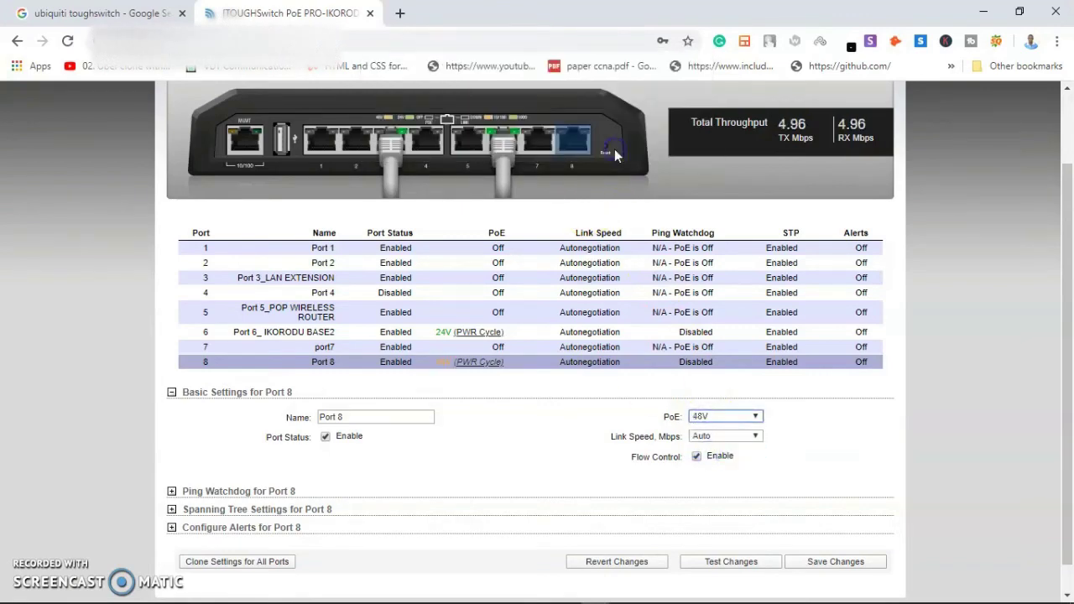
click(819, 562)
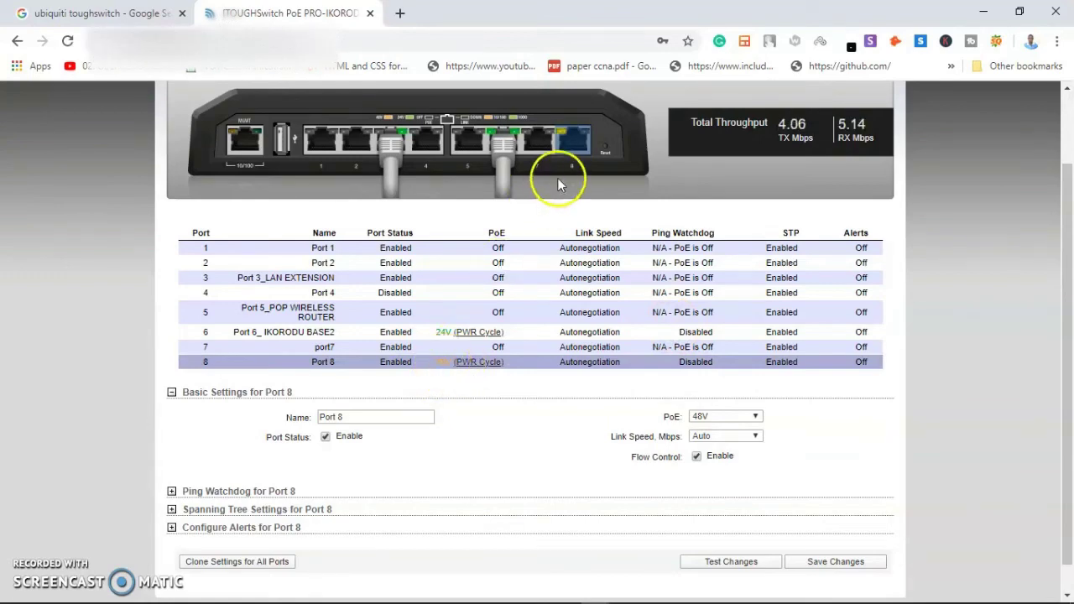
mouse_move(568, 151)
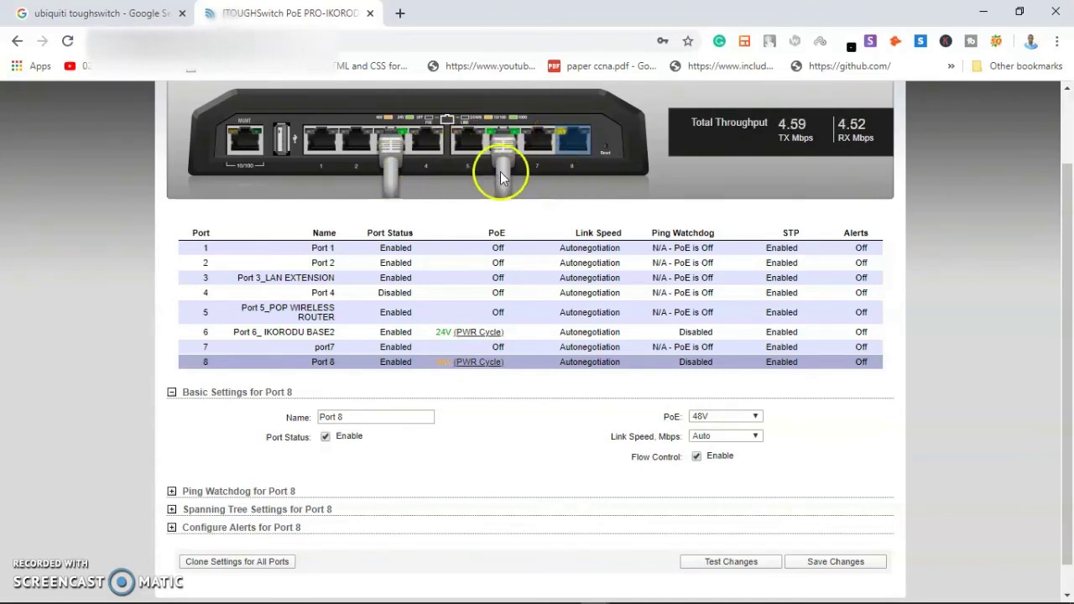
mouse_move(386, 157)
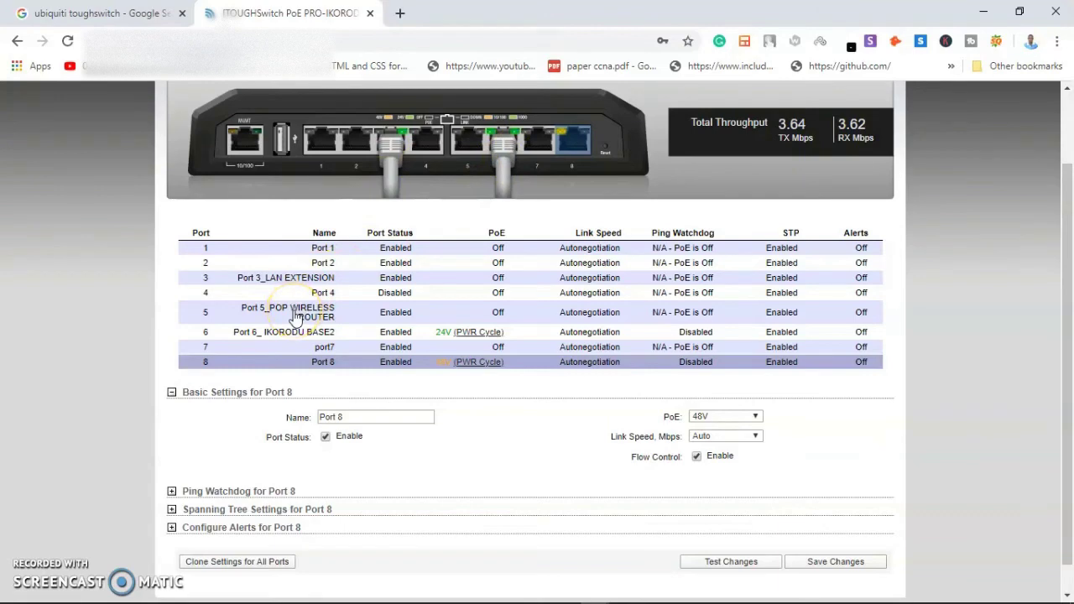
mouse_move(457, 126)
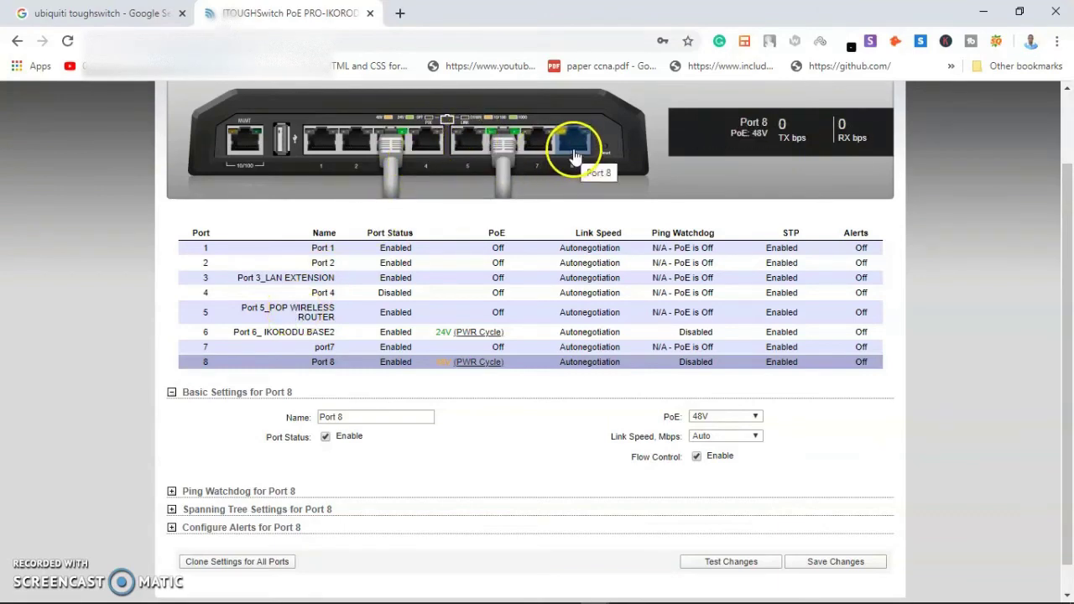
- Switch Port 8's PoE output to Off and save the change
click(701, 416)
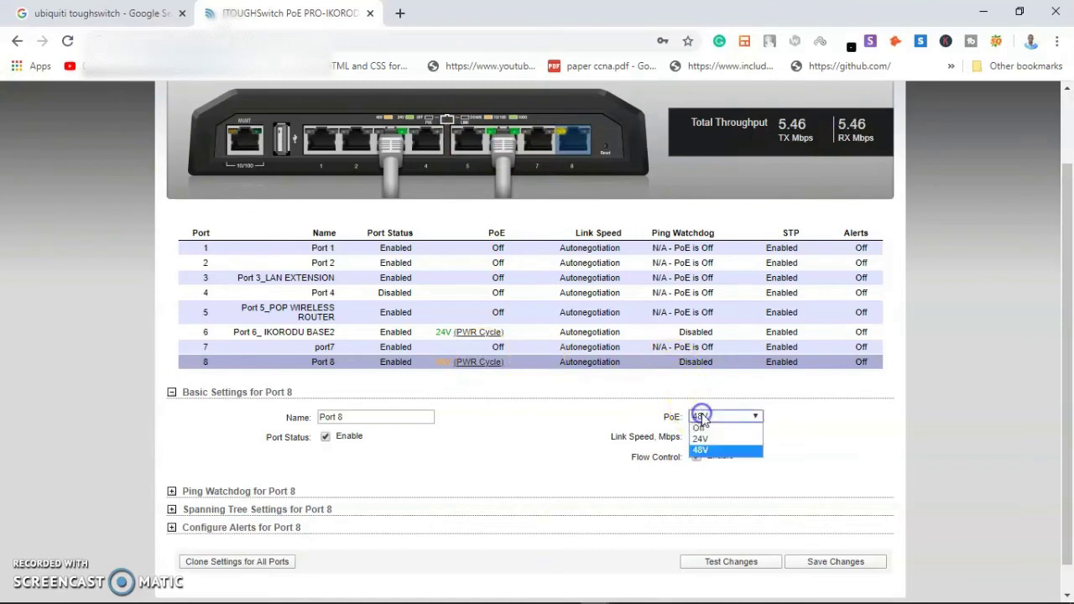
click(700, 427)
click(811, 568)
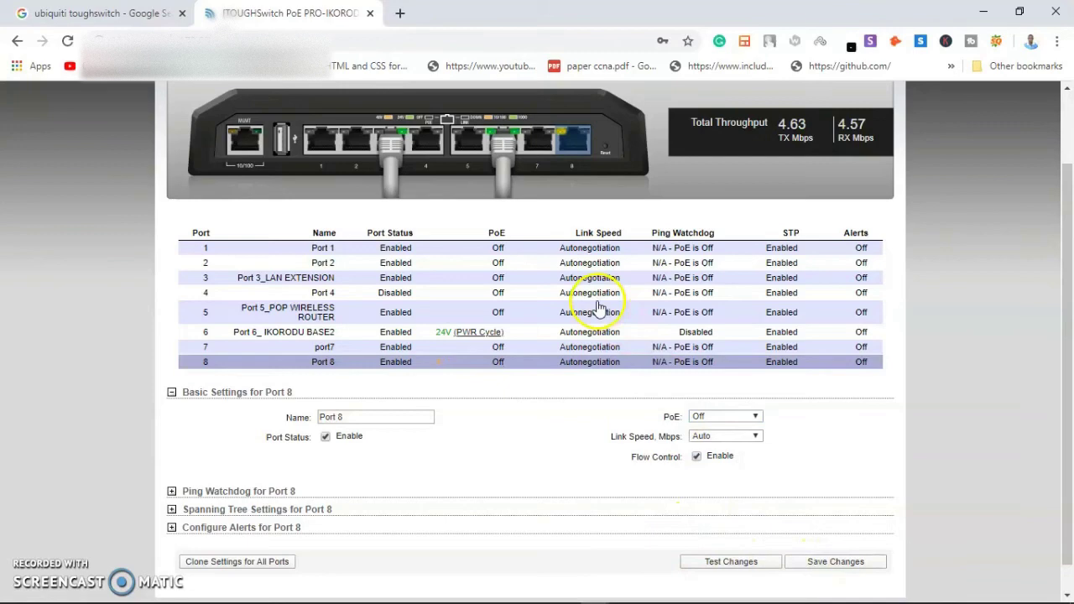
mouse_move(571, 150)
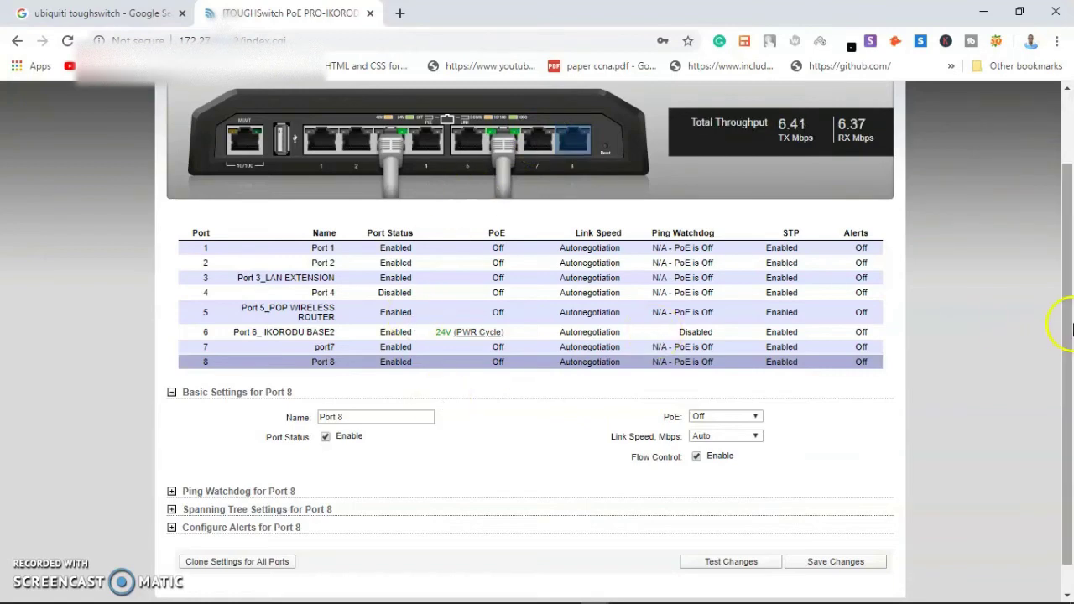
drag(1065, 321, 1068, 372)
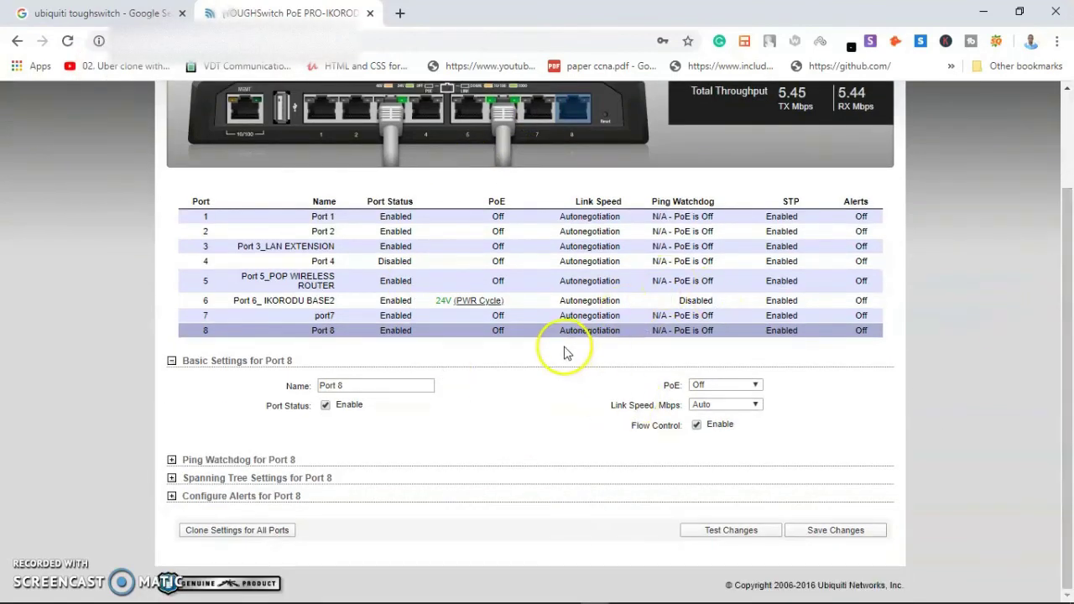
click(377, 386)
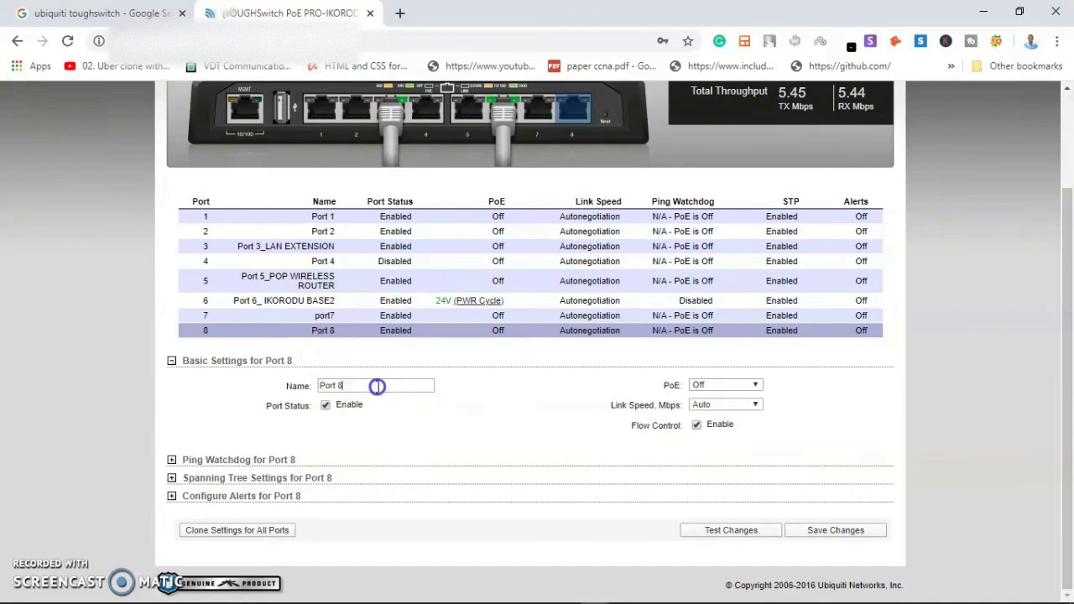
click(308, 316)
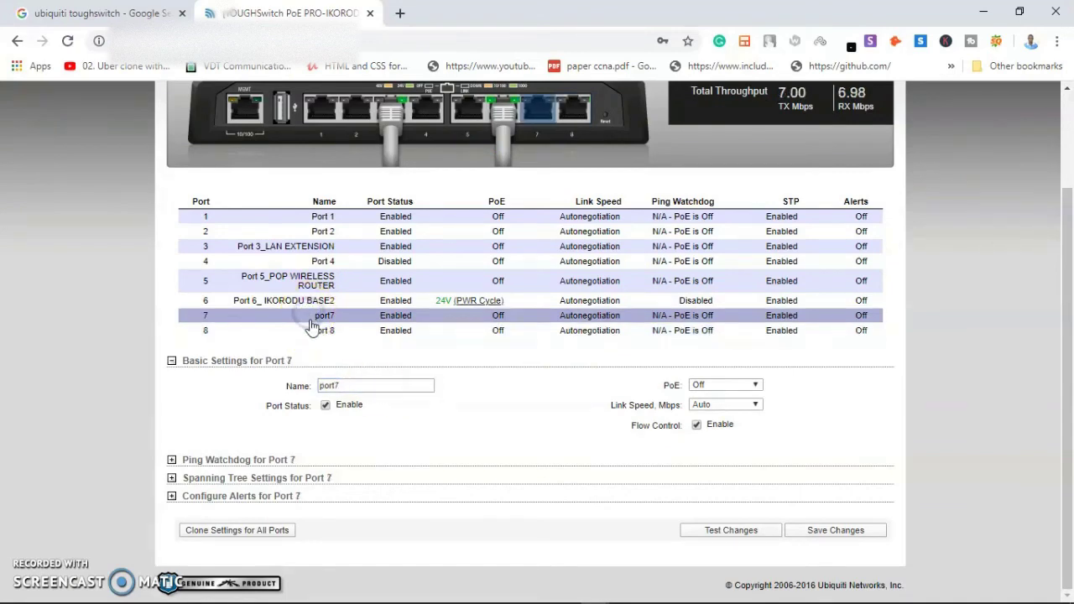
click(313, 330)
click(372, 387)
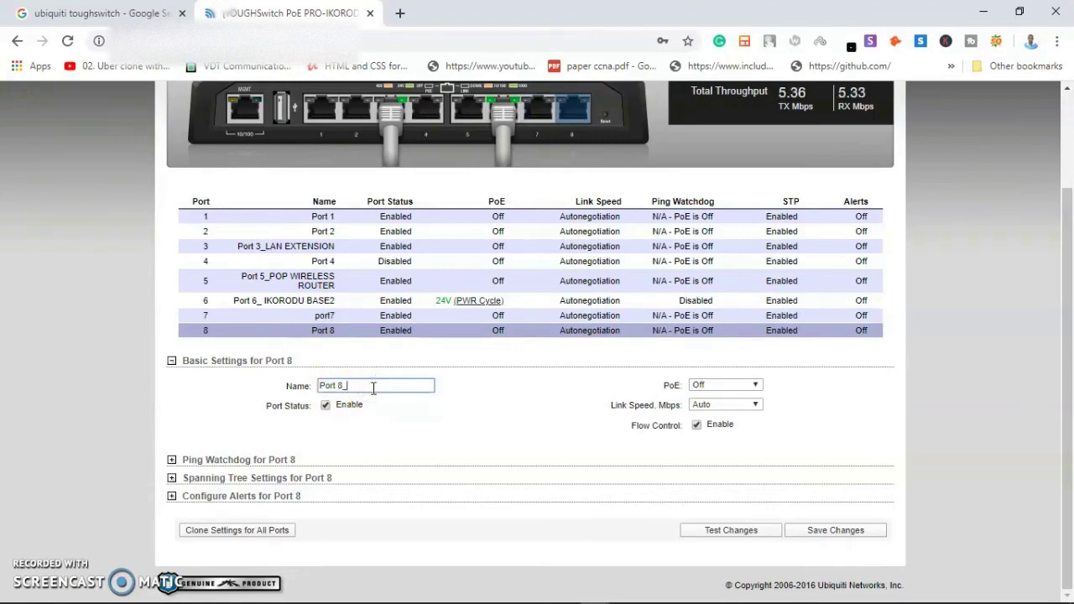
text(_)
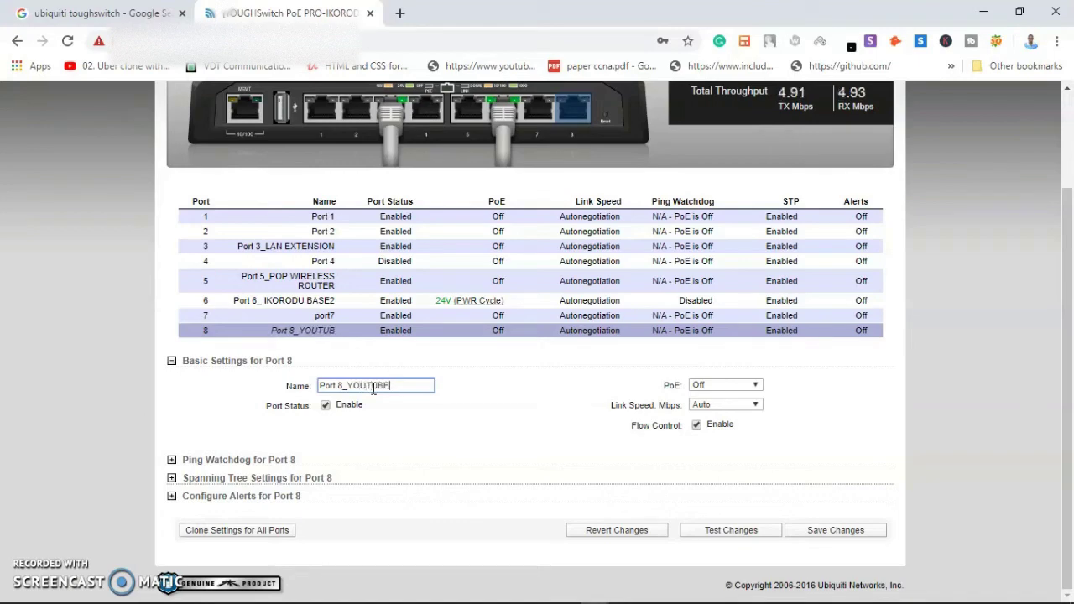
text(YOUTUBE)
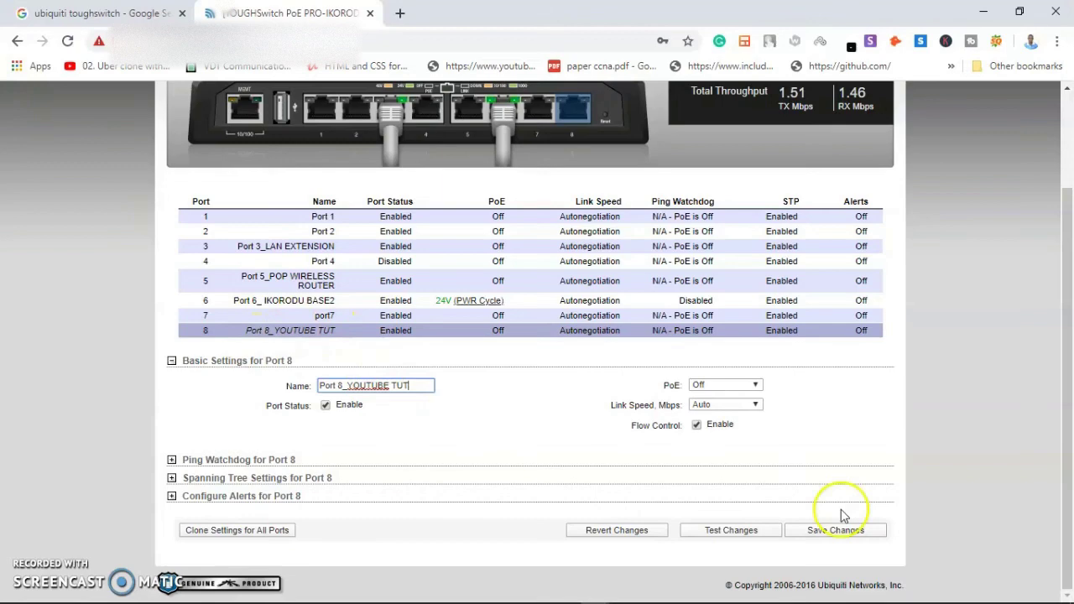
click(851, 535)
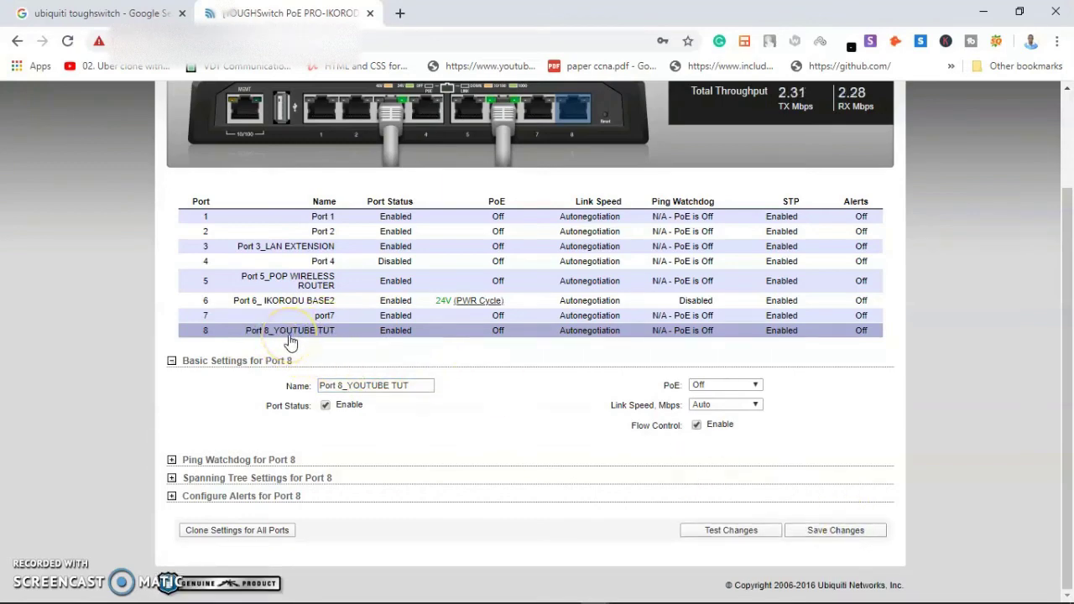
click(422, 385)
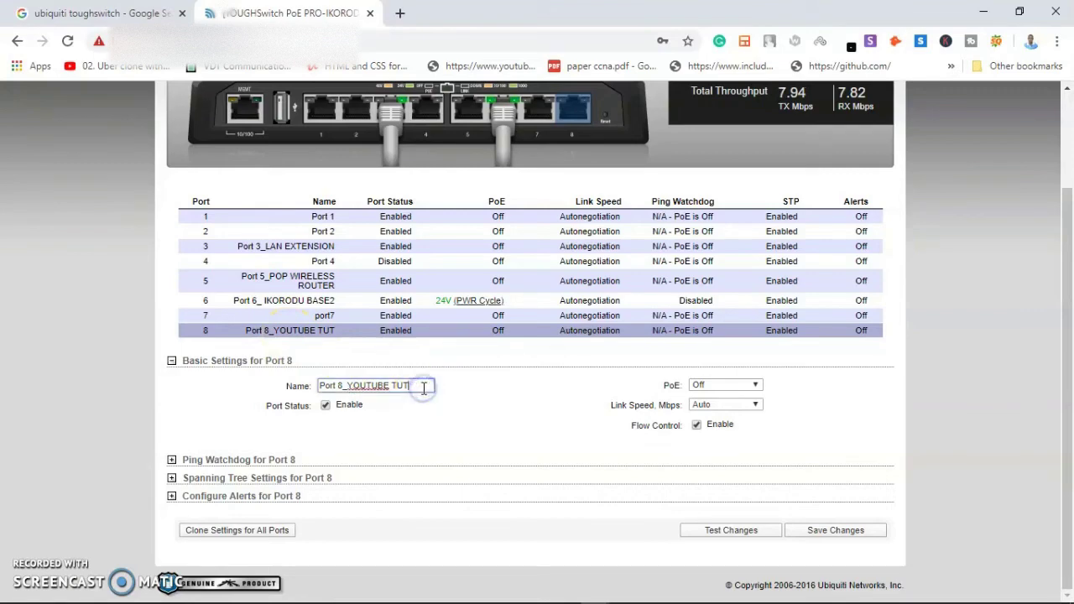
key(BackSpace)
key(BackSpace)
key(BackSpace)
key(BackSpace)
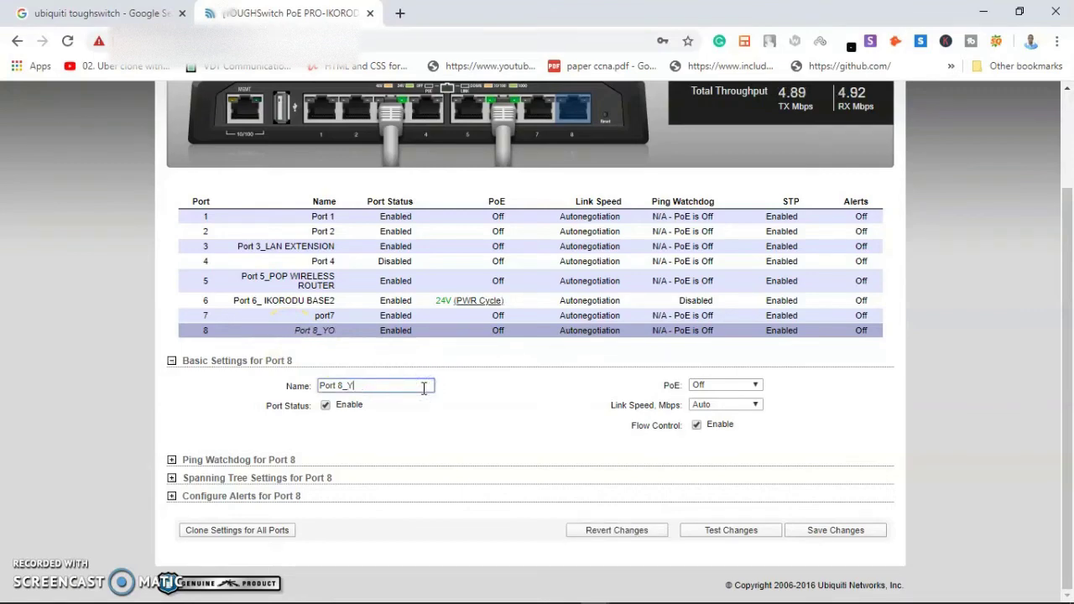
key(BackSpace)
key(BackSpace)
click(797, 532)
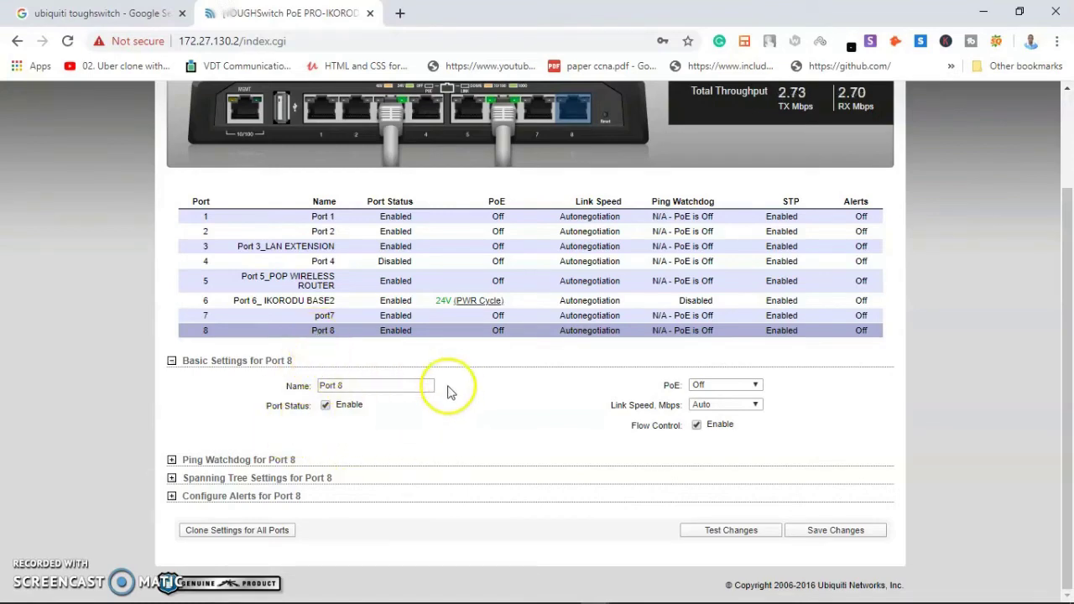
drag(1072, 356, 1069, 286)
mouse_move(344, 206)
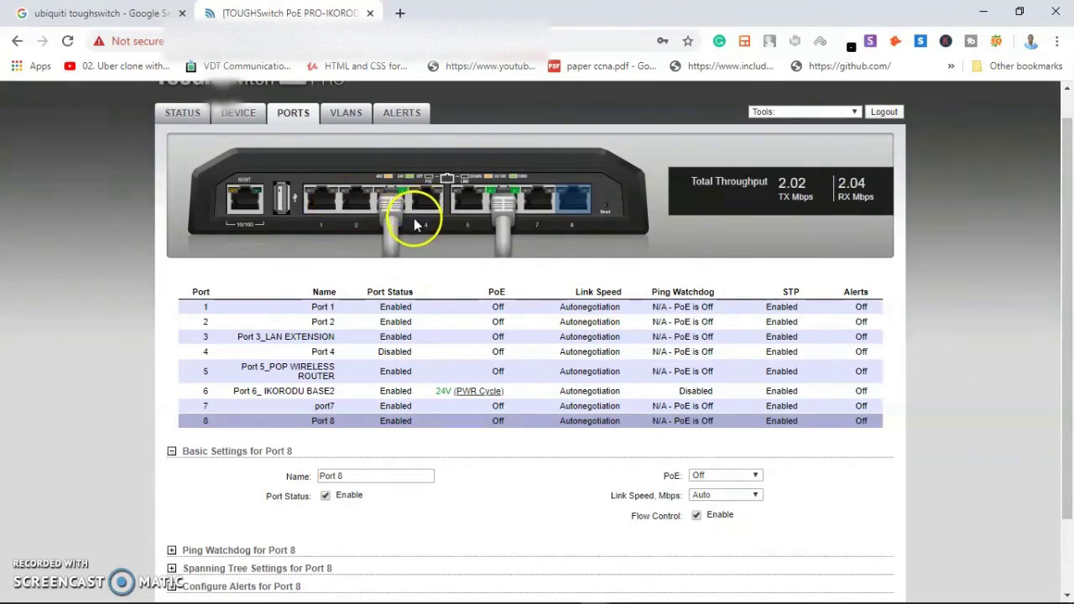
mouse_move(389, 220)
mouse_move(583, 208)
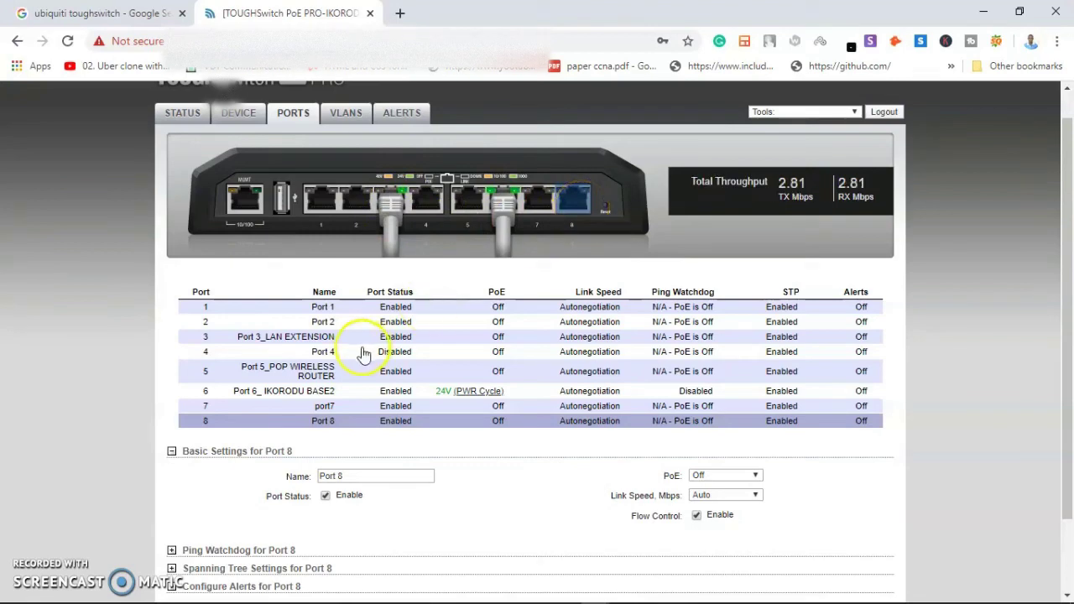
click(574, 215)
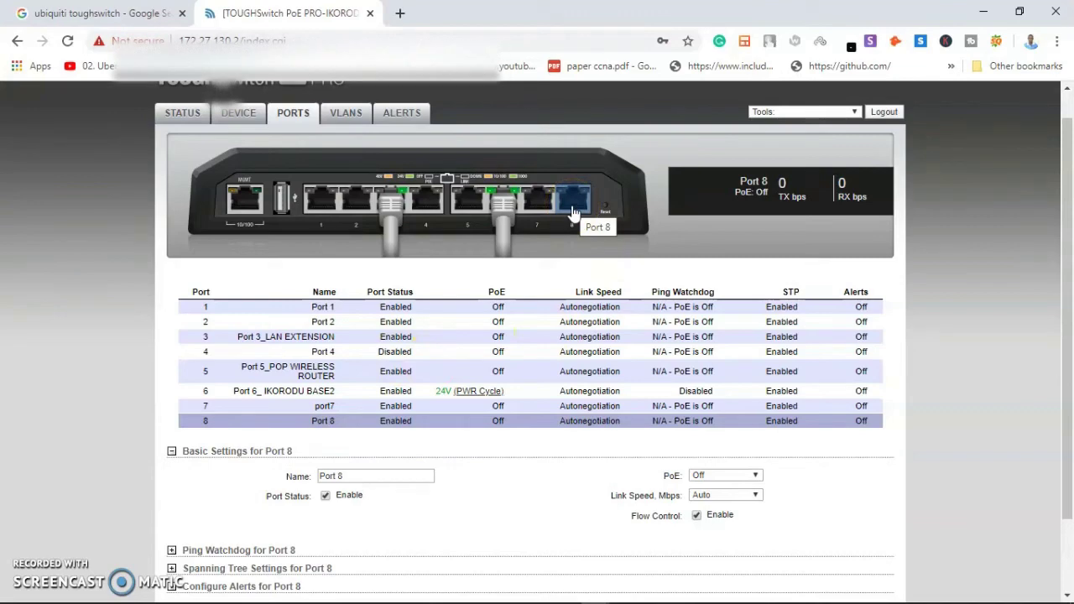
click(554, 201)
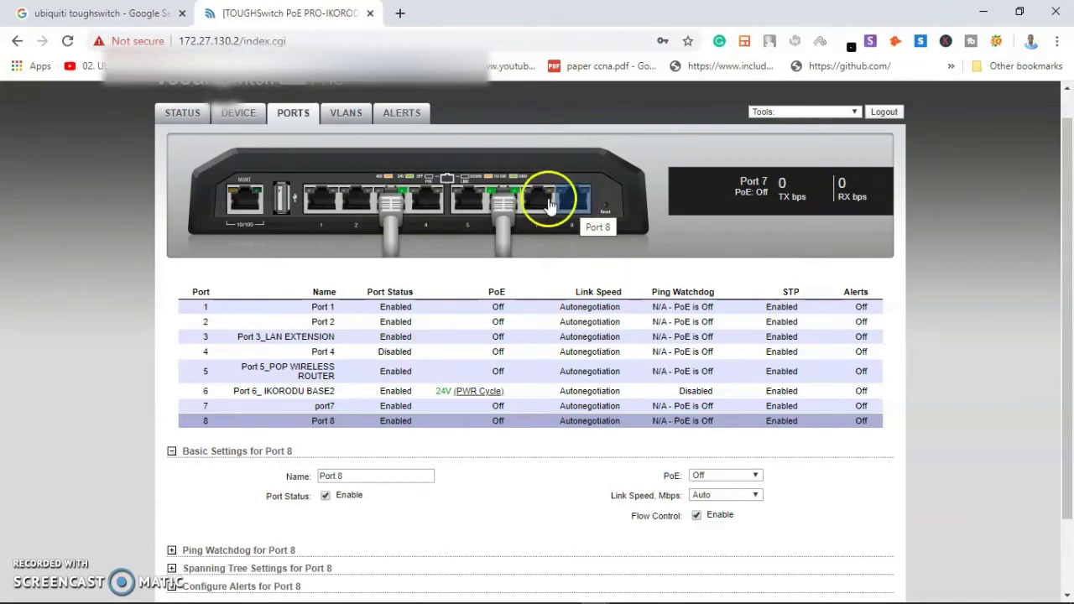
click(326, 496)
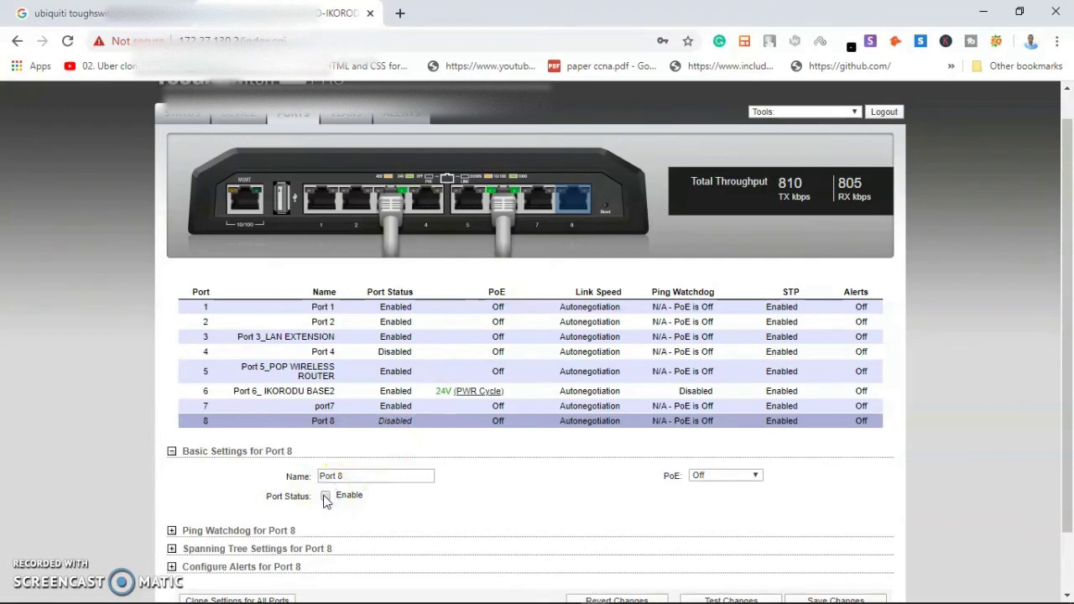
scroll(1055, 276, down, 2)
click(835, 533)
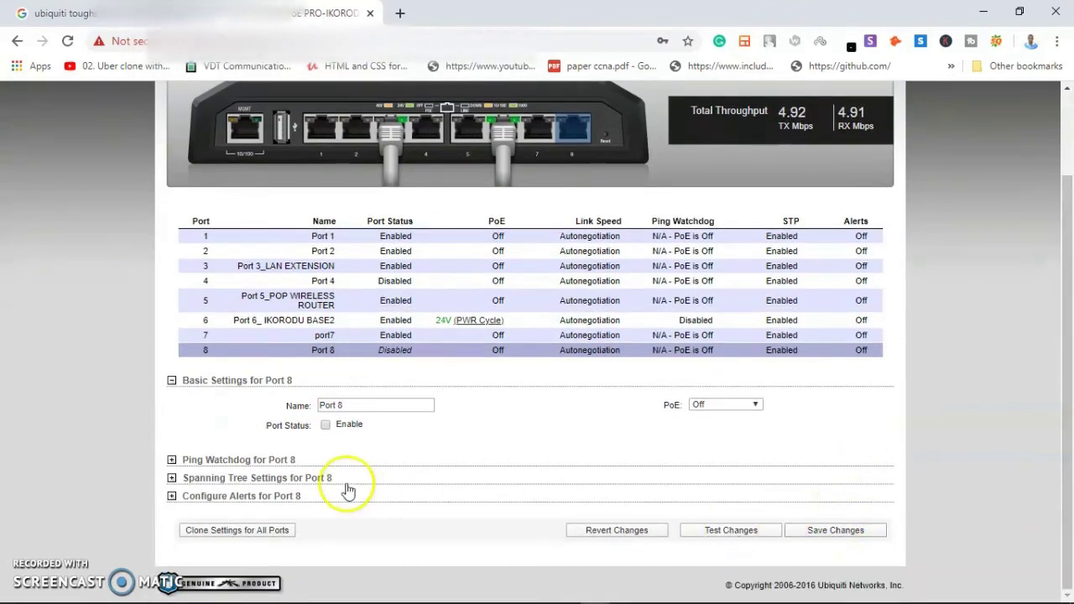
click(324, 428)
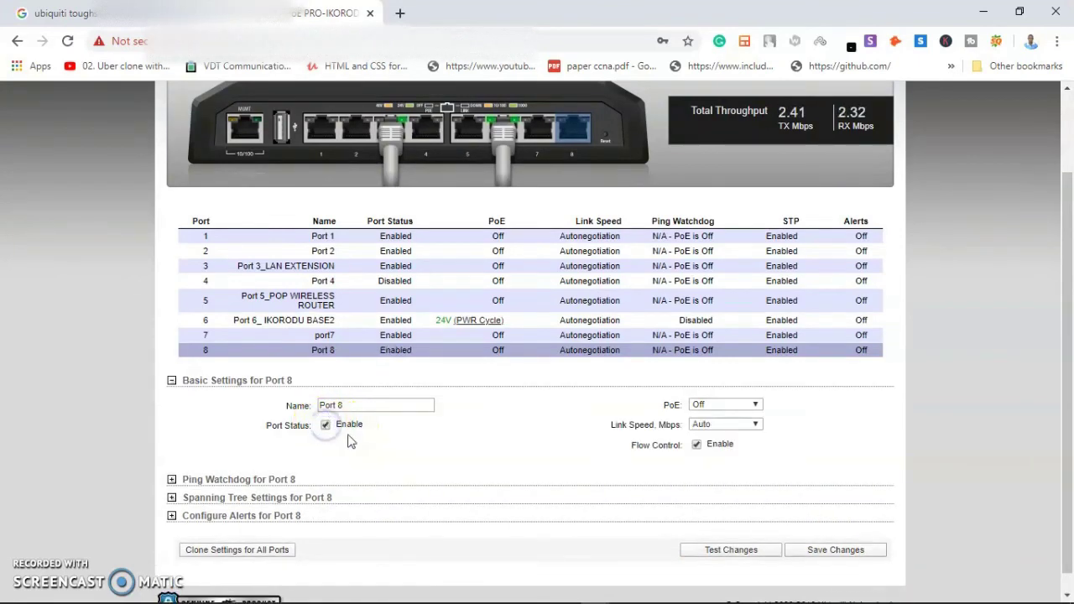
click(823, 551)
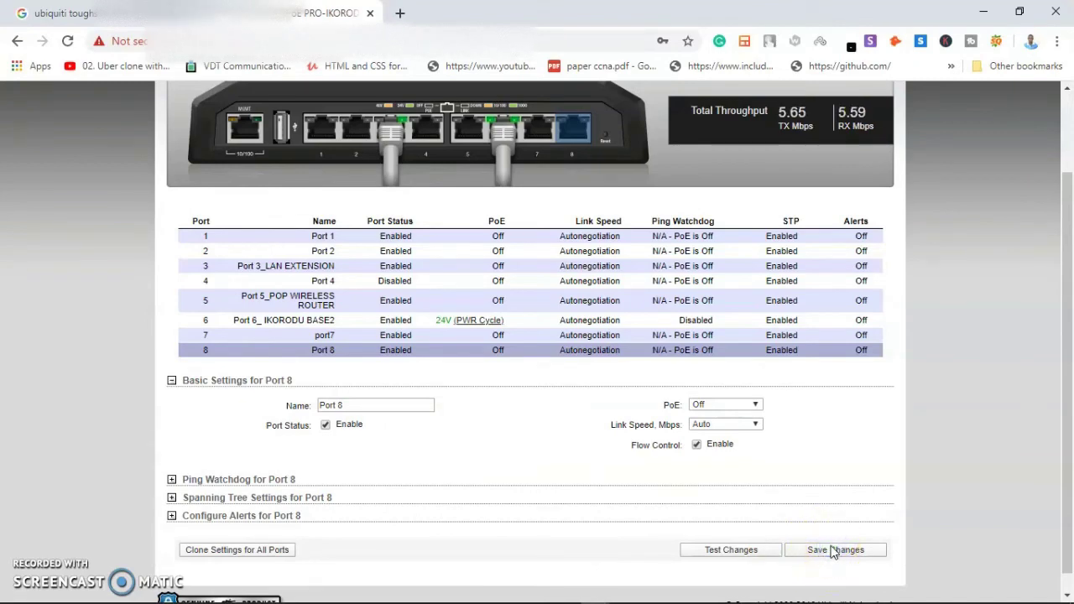
click(834, 552)
scroll(1065, 386, down, 1)
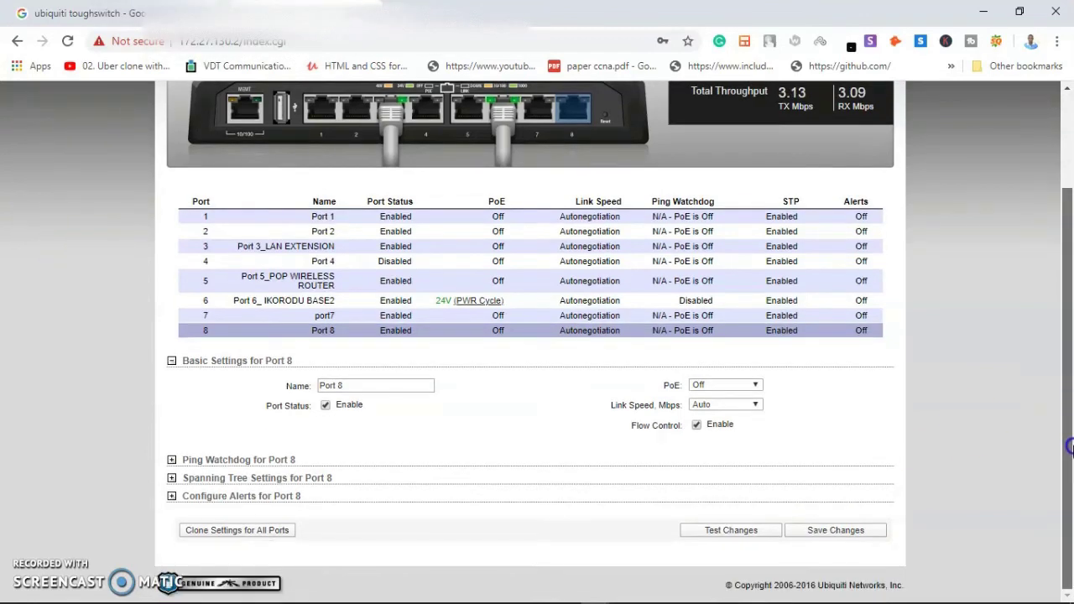
click(227, 460)
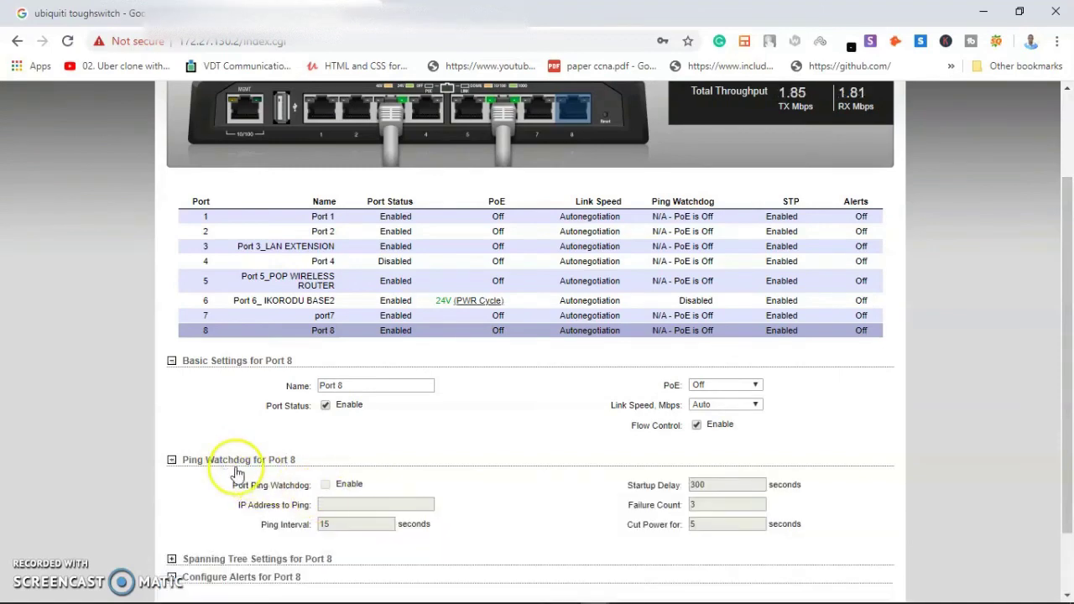
click(172, 460)
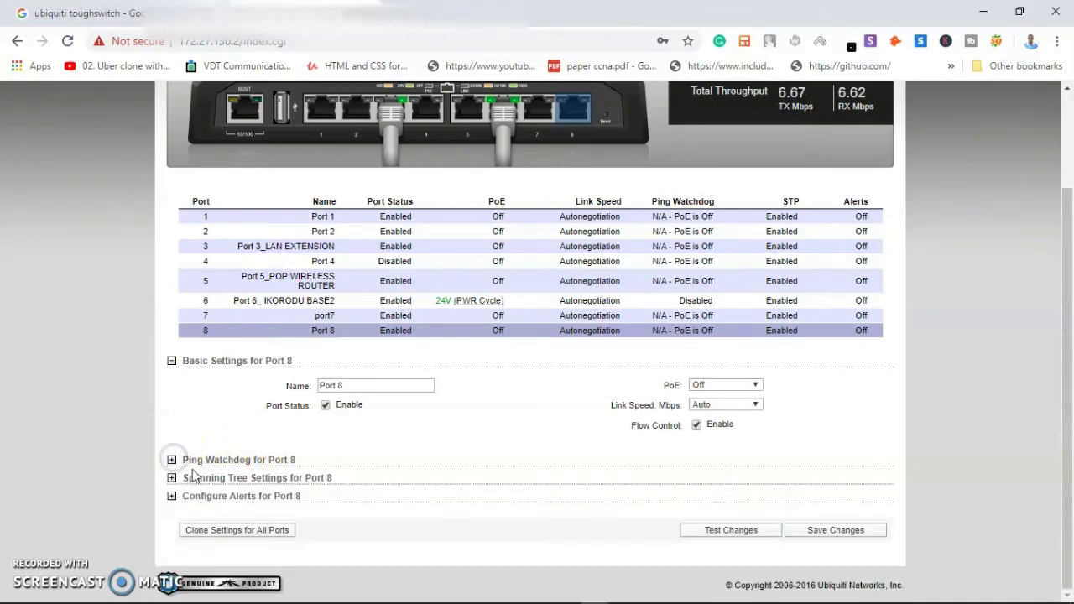
click(202, 478)
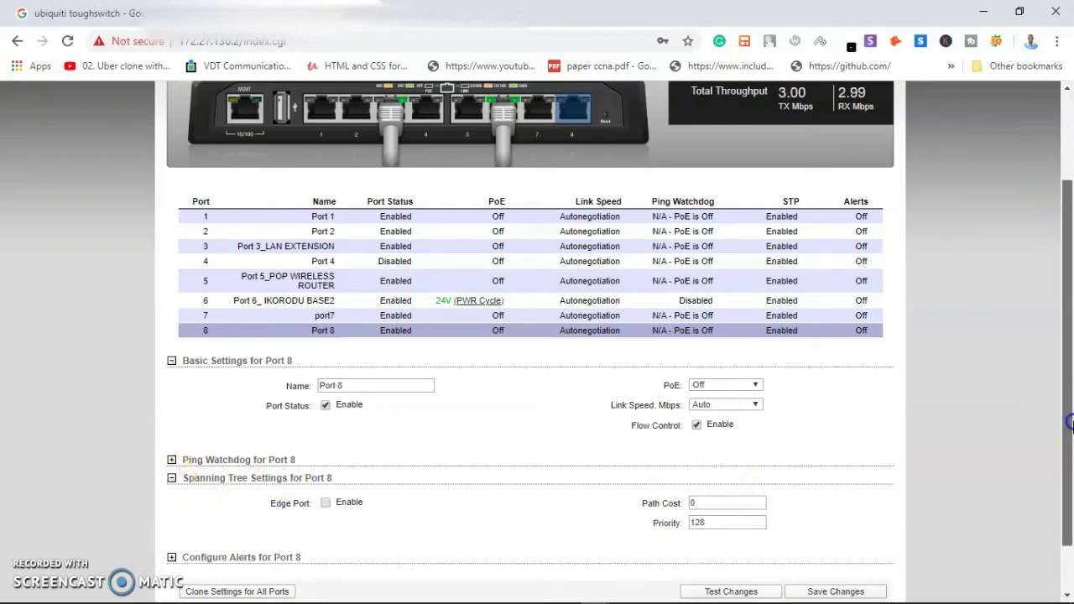
drag(1068, 453, 1068, 497)
click(281, 498)
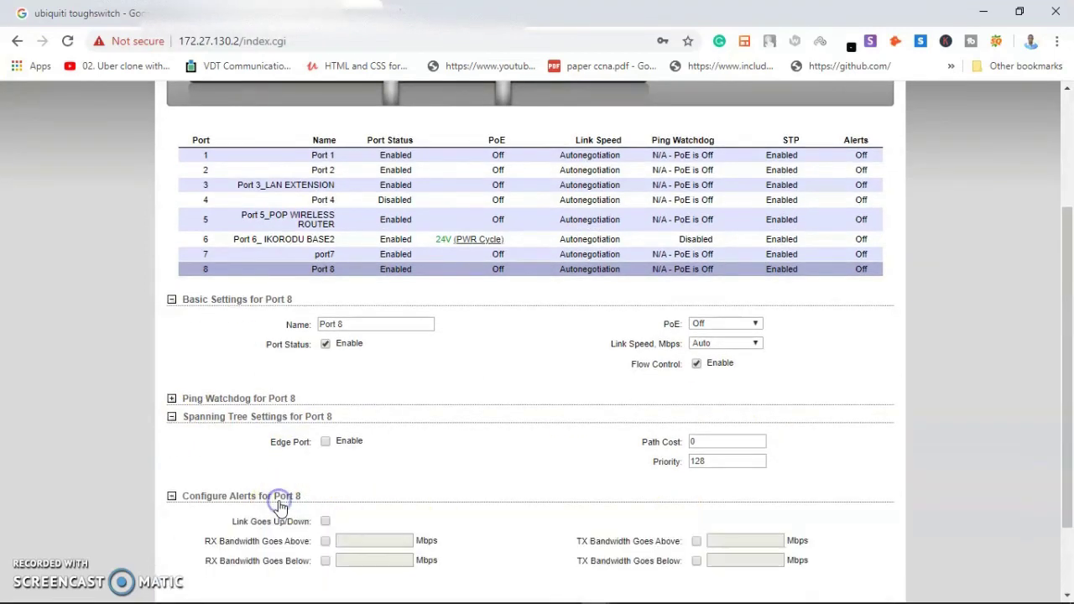
click(172, 498)
click(172, 417)
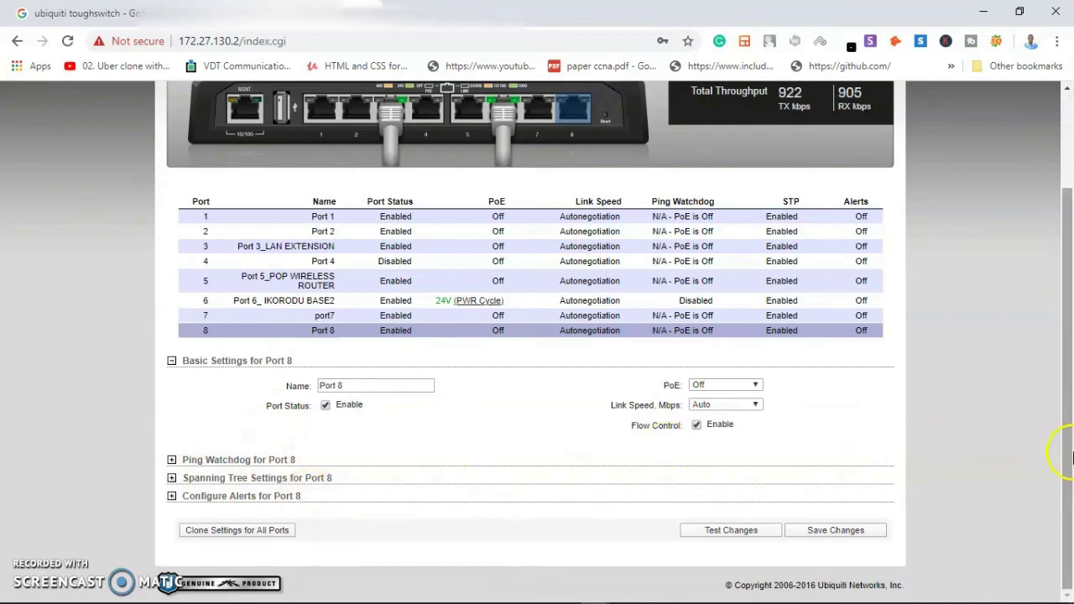
drag(1065, 438, 1065, 347)
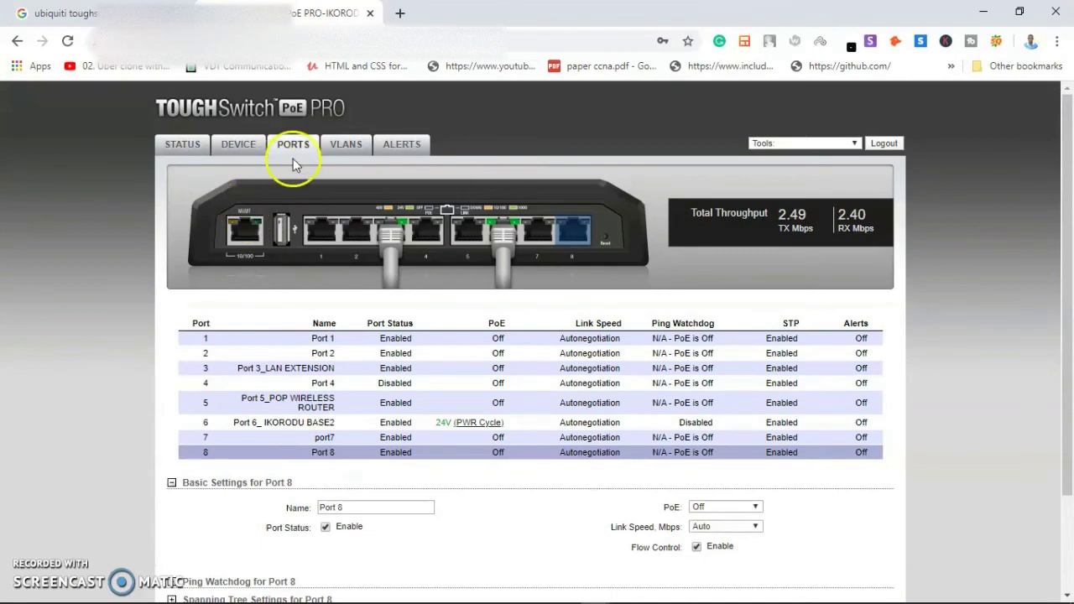
- On the VLANs page, add a VLAN 123 row with comment YOUTUBE and Port 1 tagged (T)
click(334, 146)
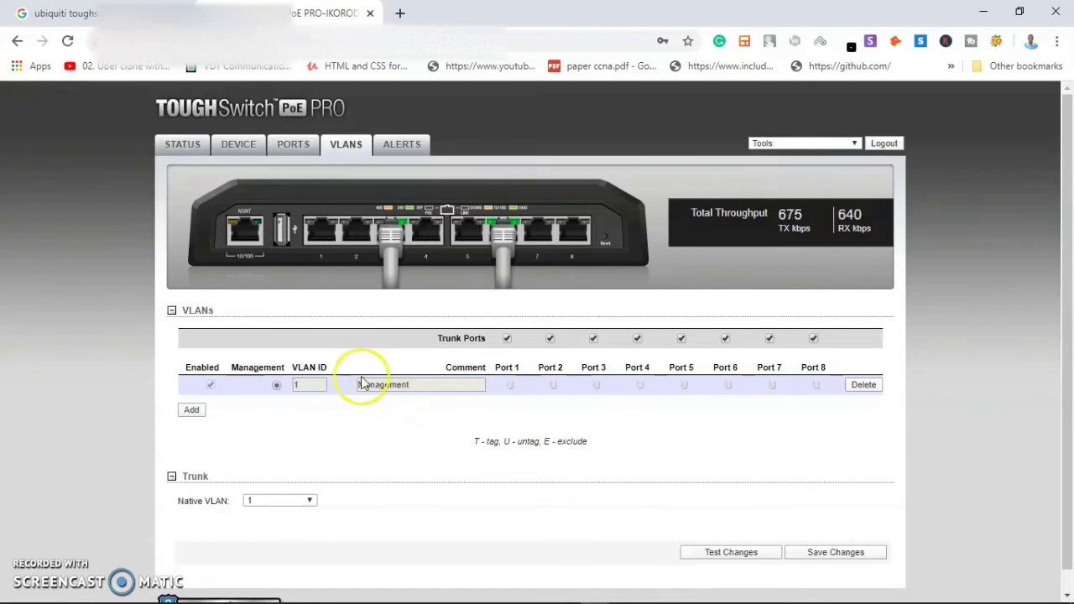
click(191, 409)
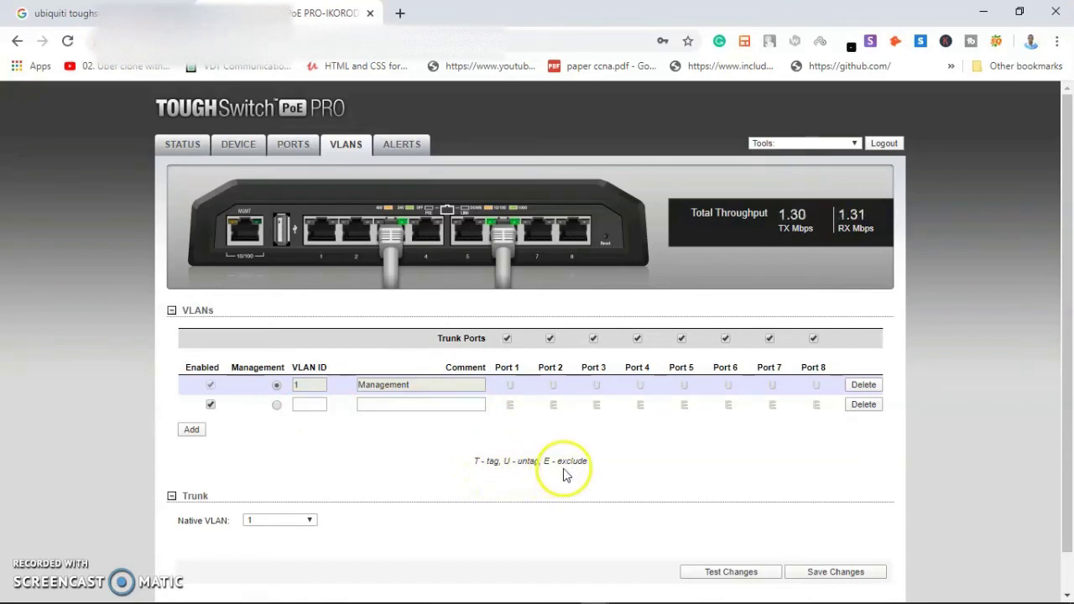
click(319, 403)
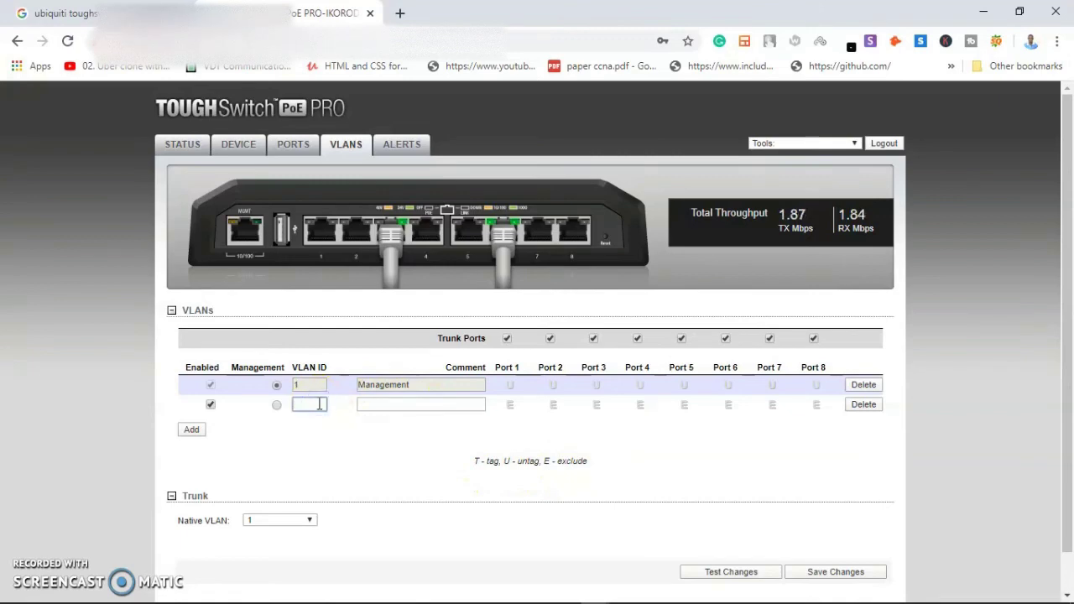
text(122)
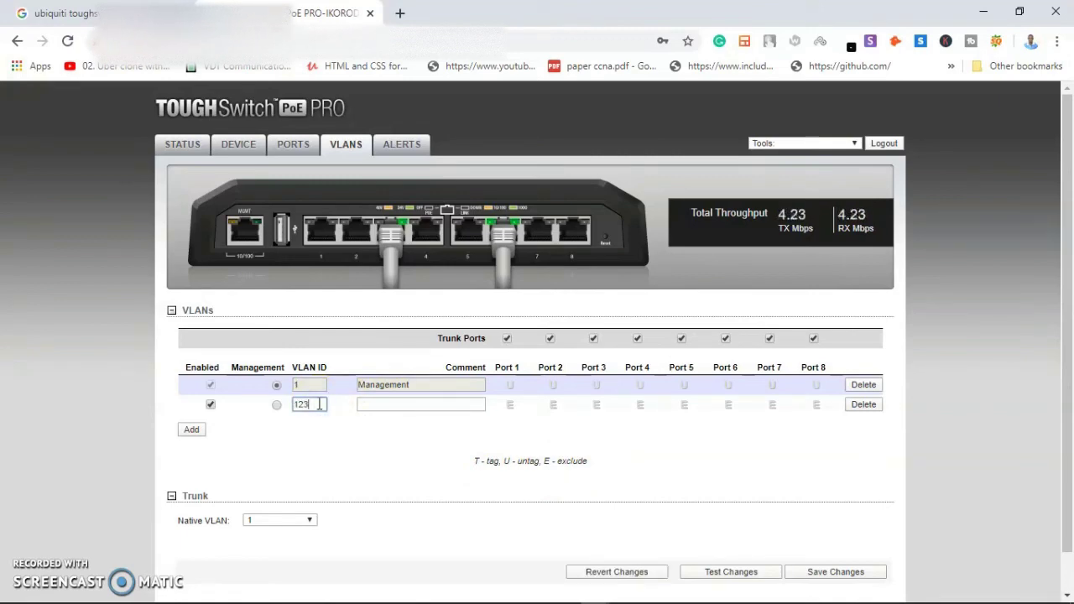
click(402, 405)
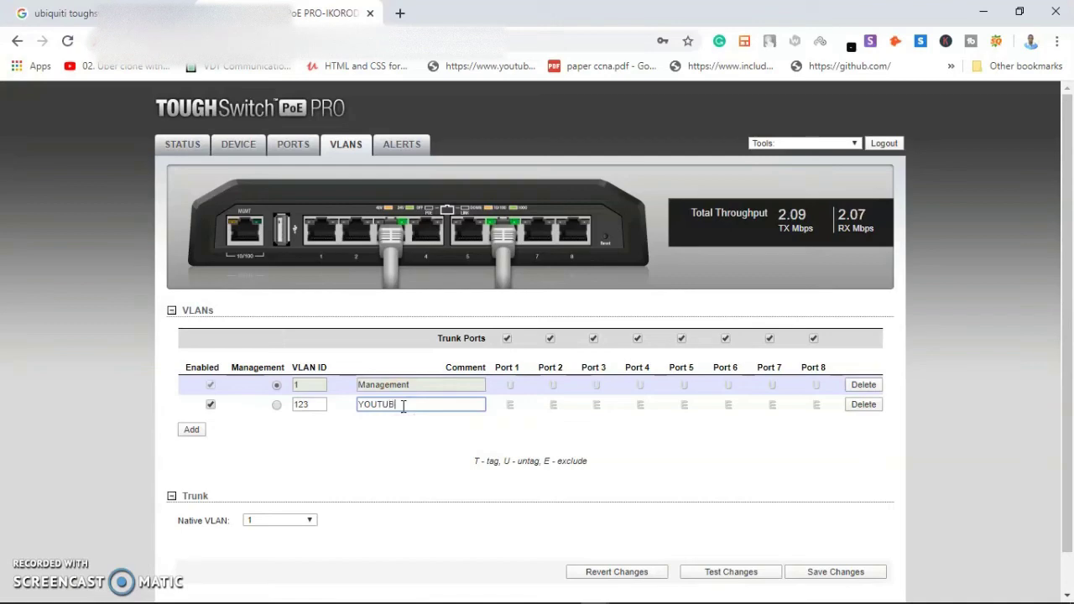
click(511, 405)
click(511, 404)
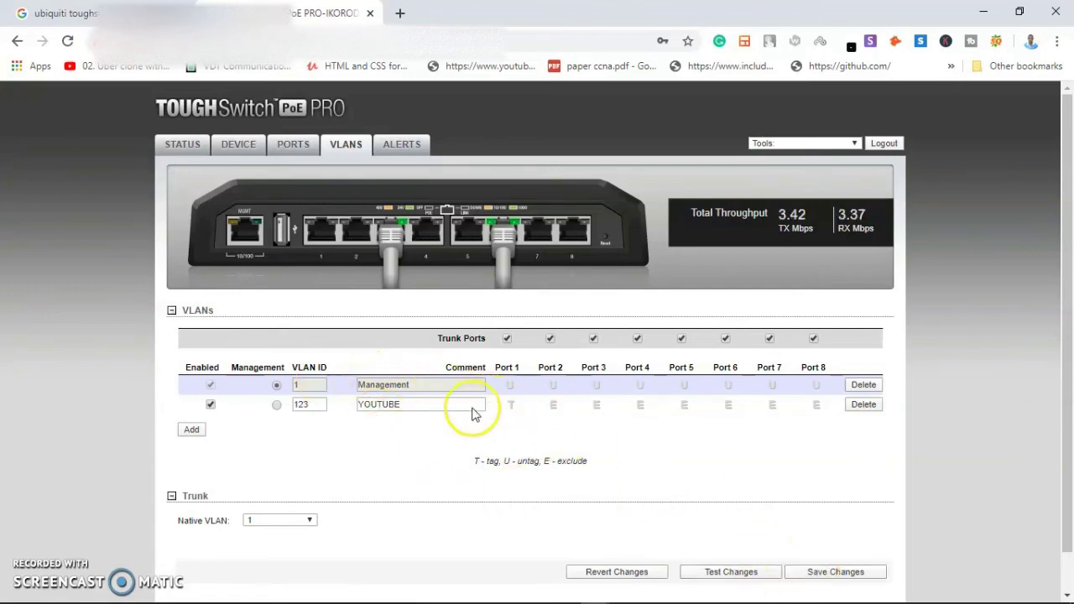
- Switch to the Alerts page without saving VLAN changes, keeping the port filter on All ports
click(392, 147)
click(613, 131)
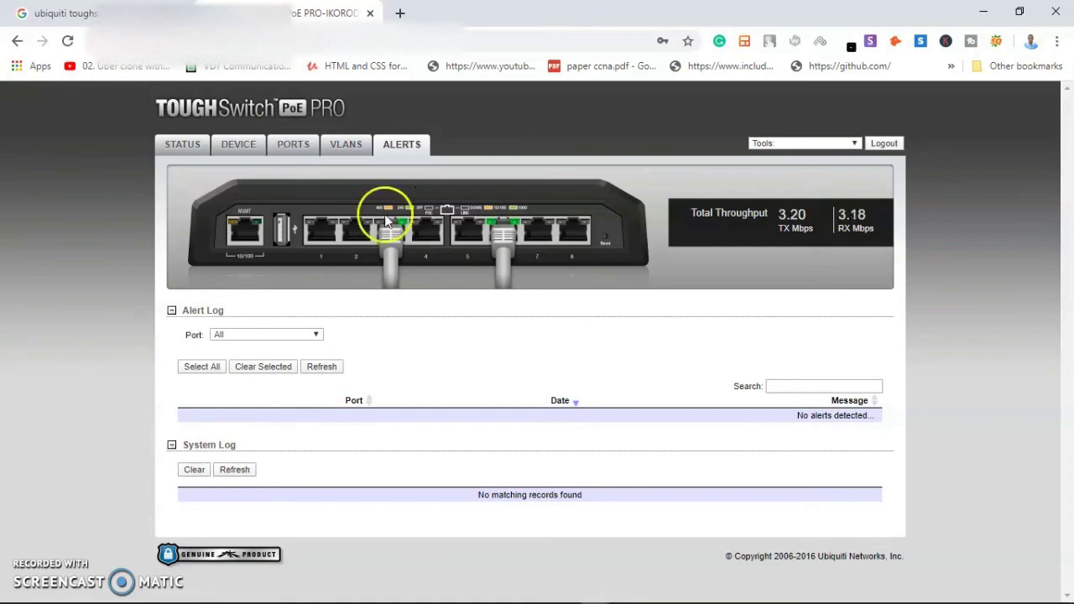
click(275, 334)
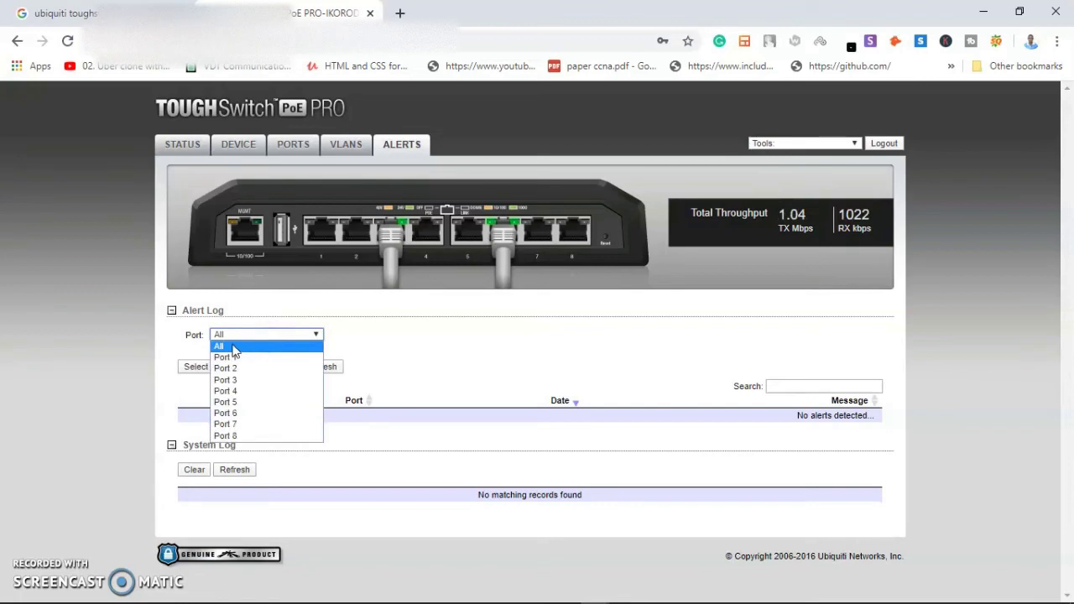
click(363, 339)
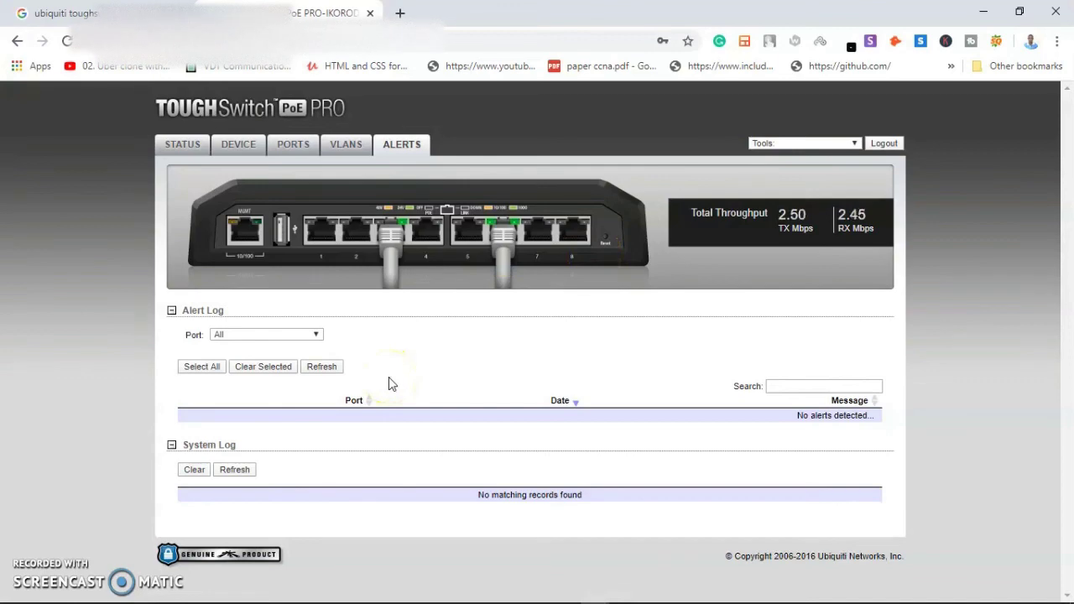
- Reload the System Log's startup and PoE records, dismiss the Chrome notification, then collapse System Log
click(171, 446)
click(171, 445)
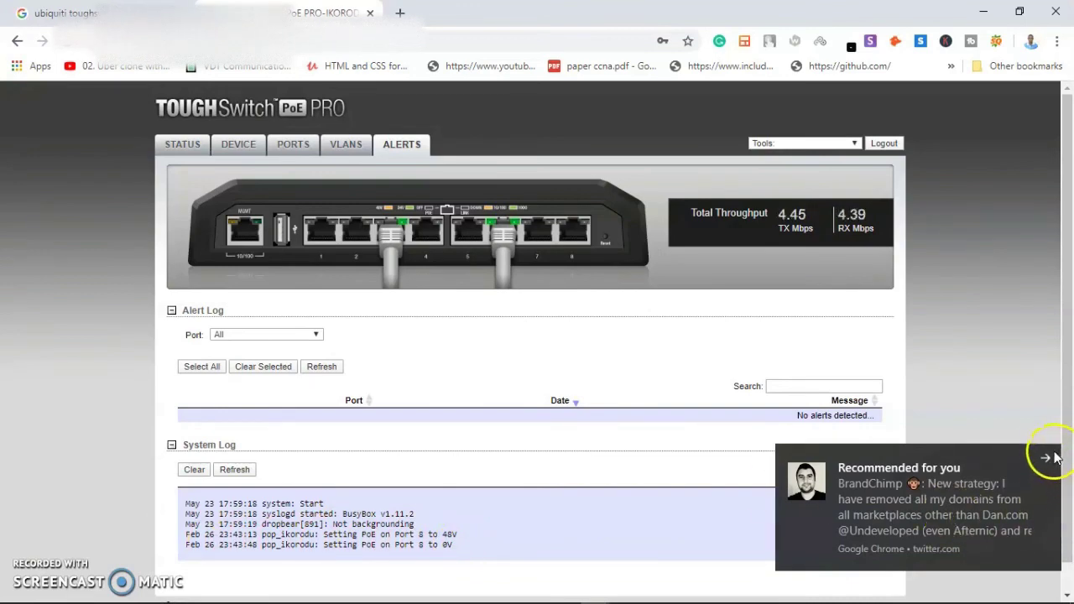
click(1049, 456)
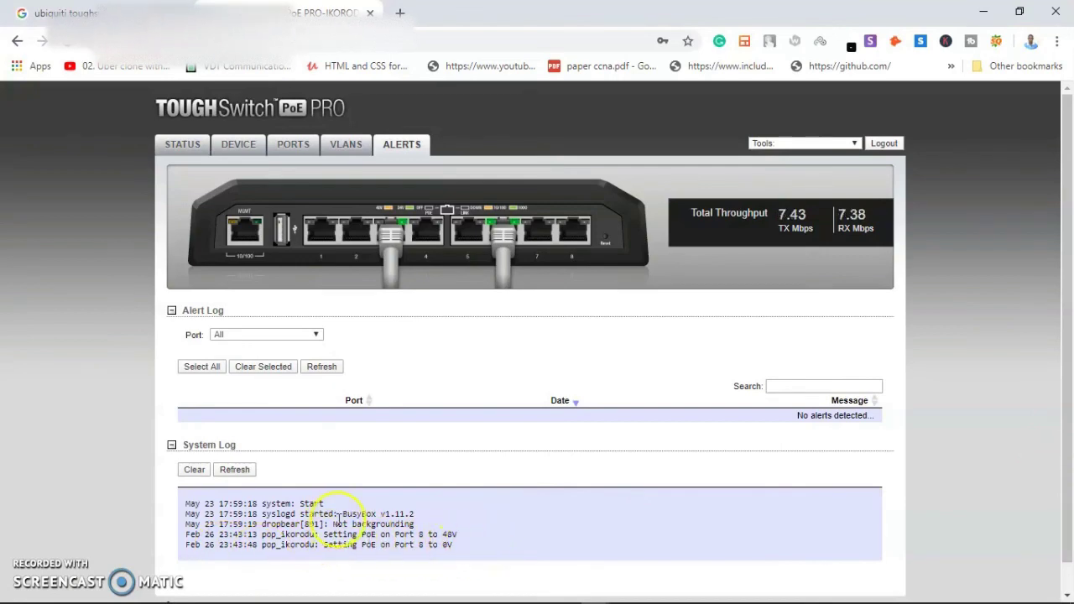
click(171, 446)
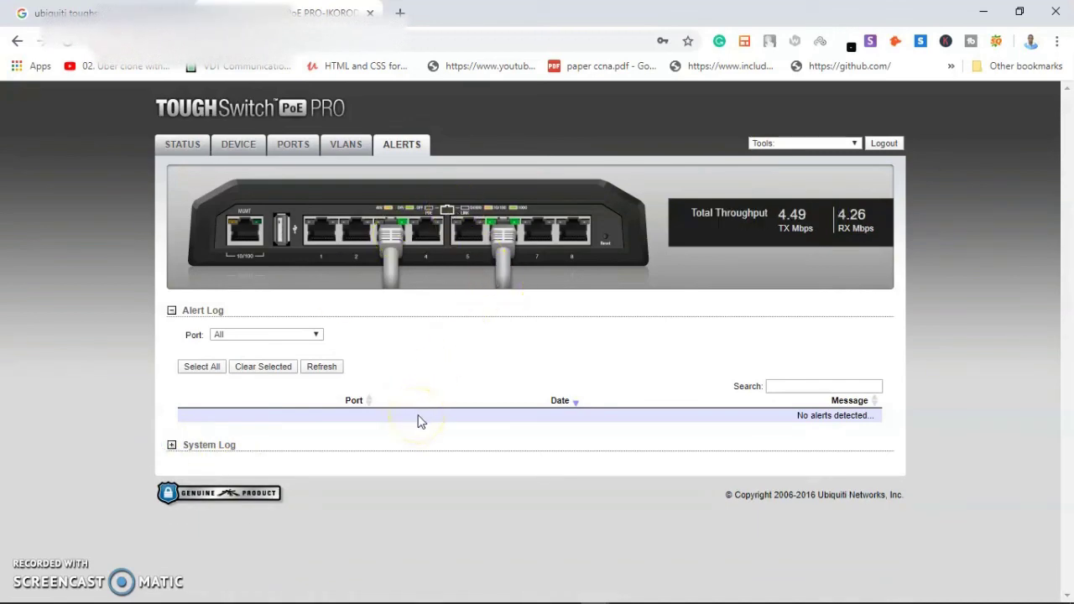
mouse_move(395, 251)
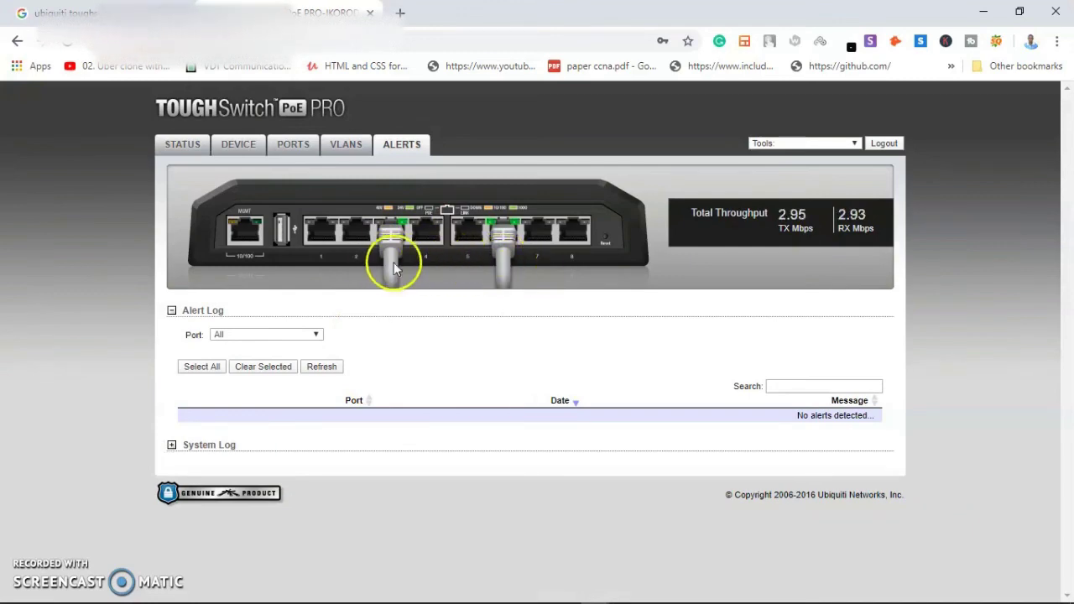
- Open the second switch at 172.27.130.3 in a new Chrome tab
click(401, 15)
text(172.28)
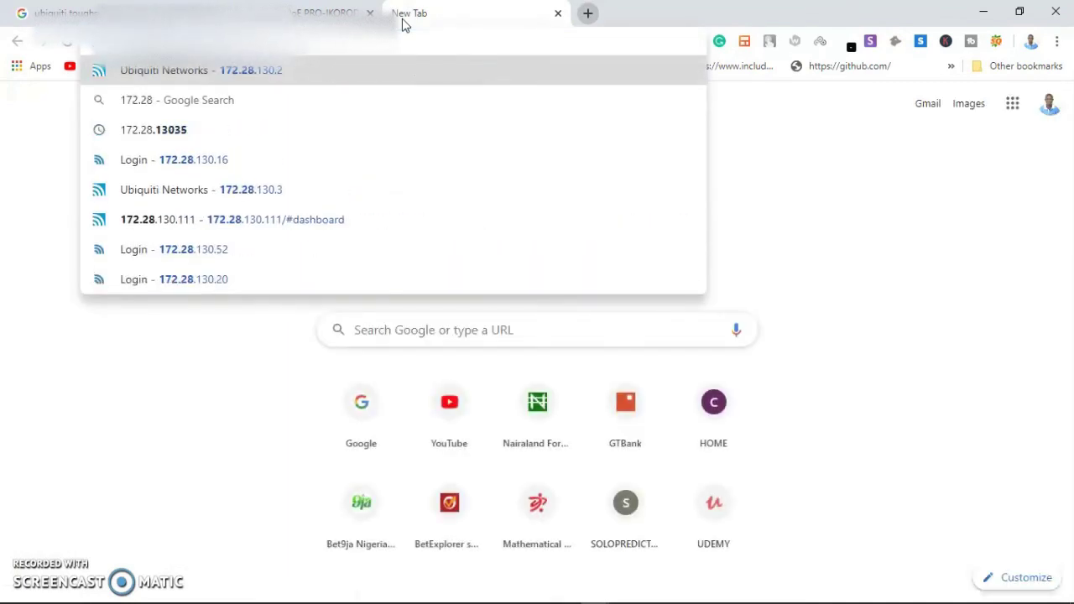
key(BackSpace)
key(BackSpace)
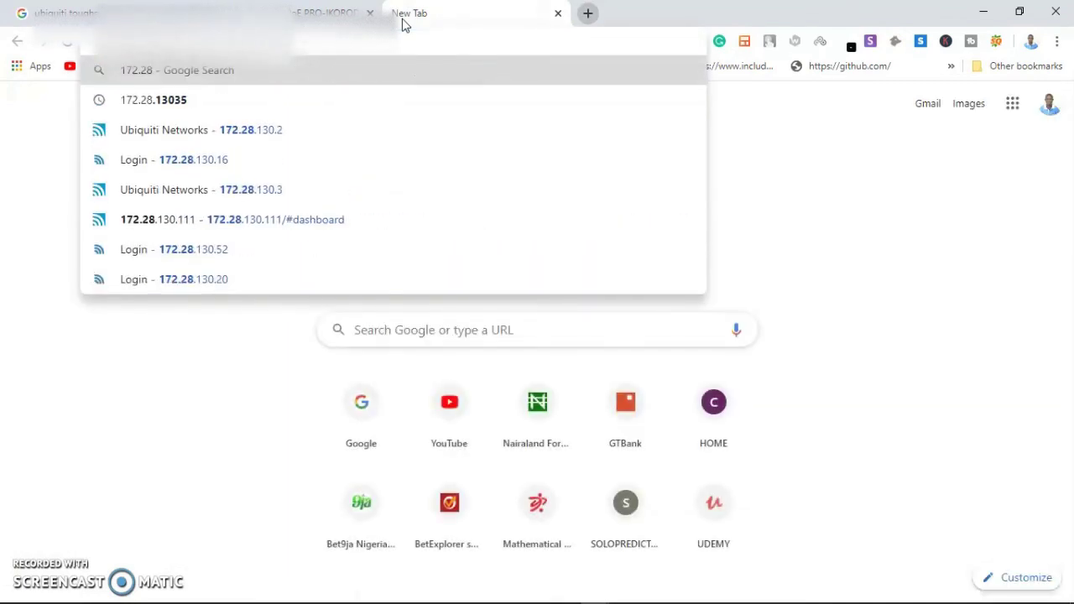
text(7.1)
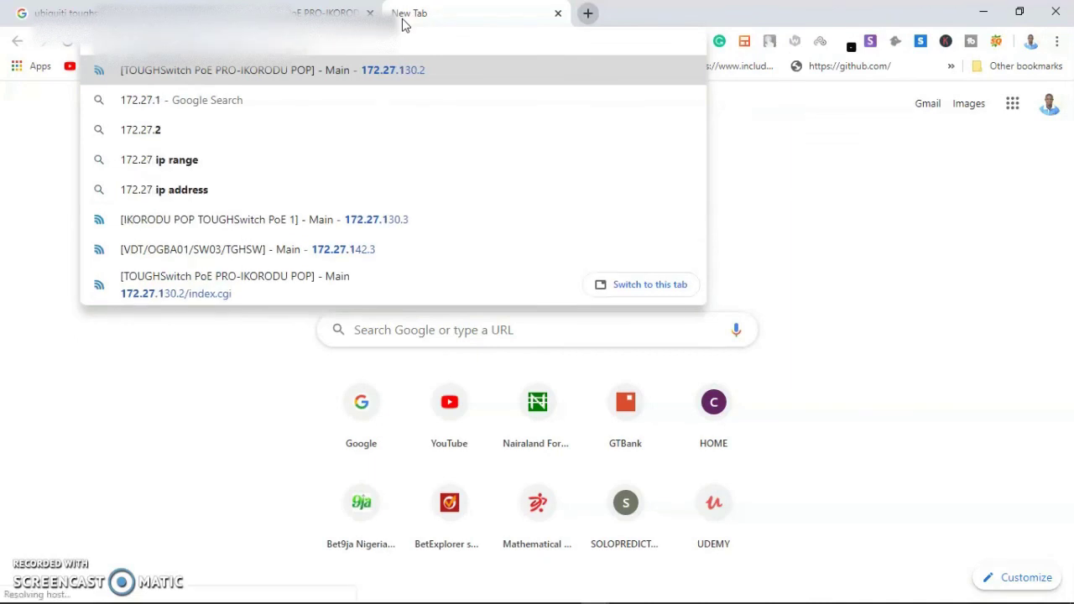
text(30.3)
key(Return)
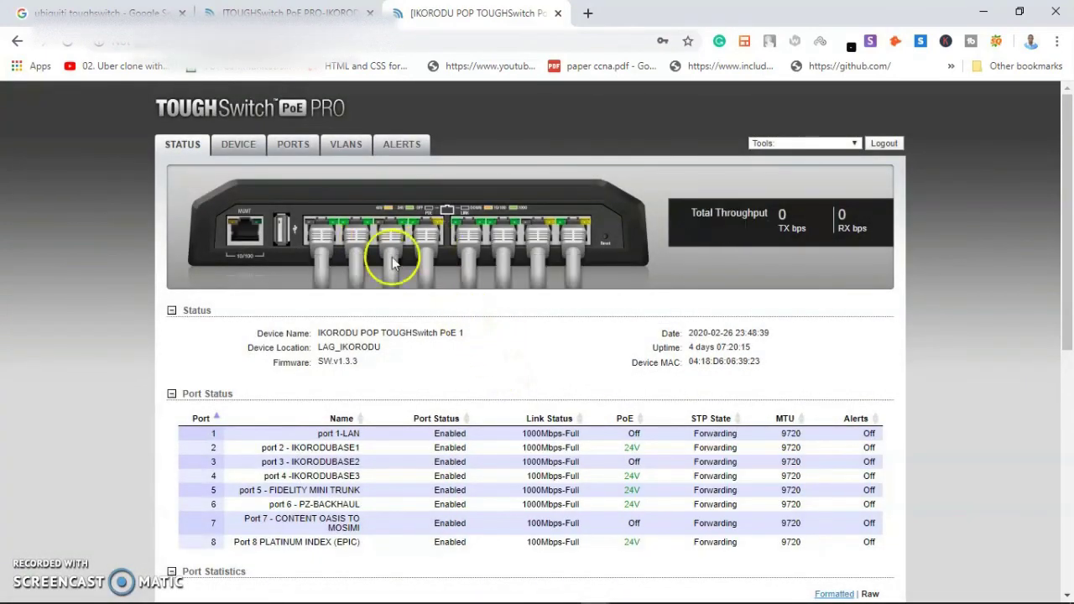
mouse_move(314, 248)
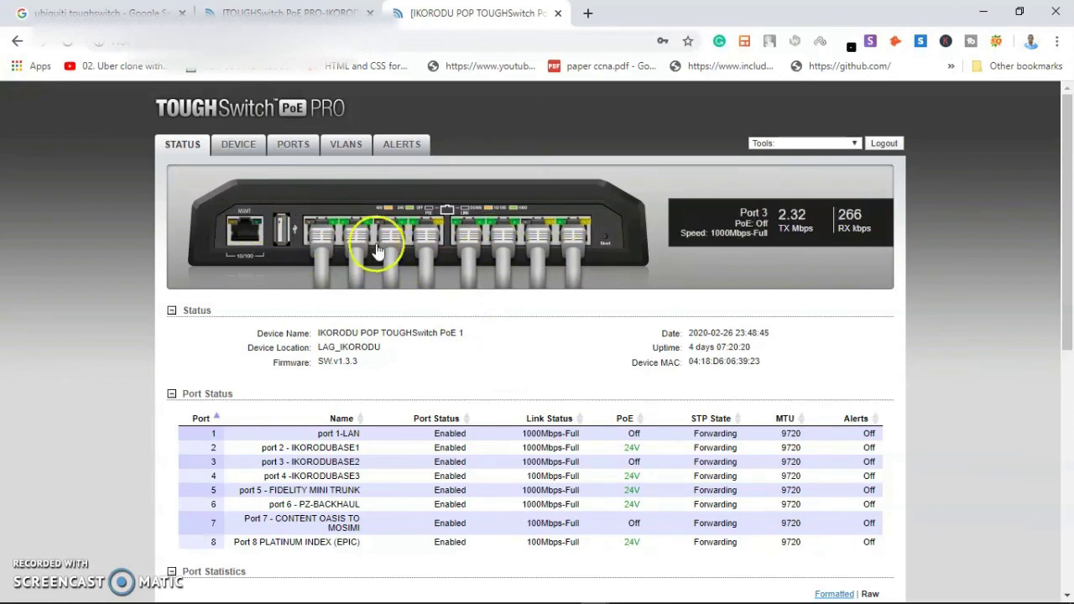
click(323, 12)
mouse_move(432, 241)
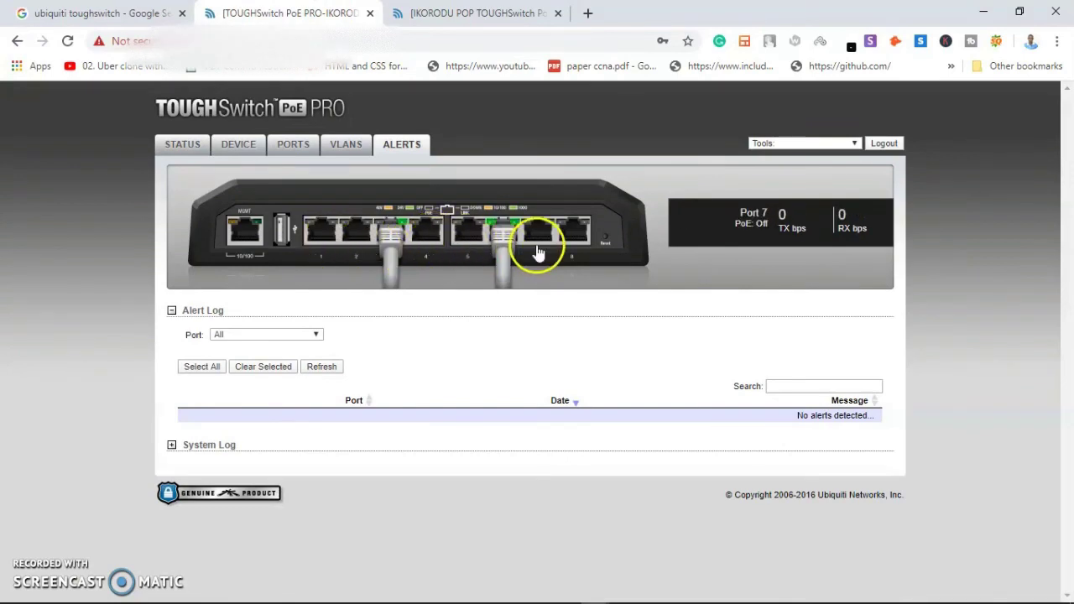
click(474, 11)
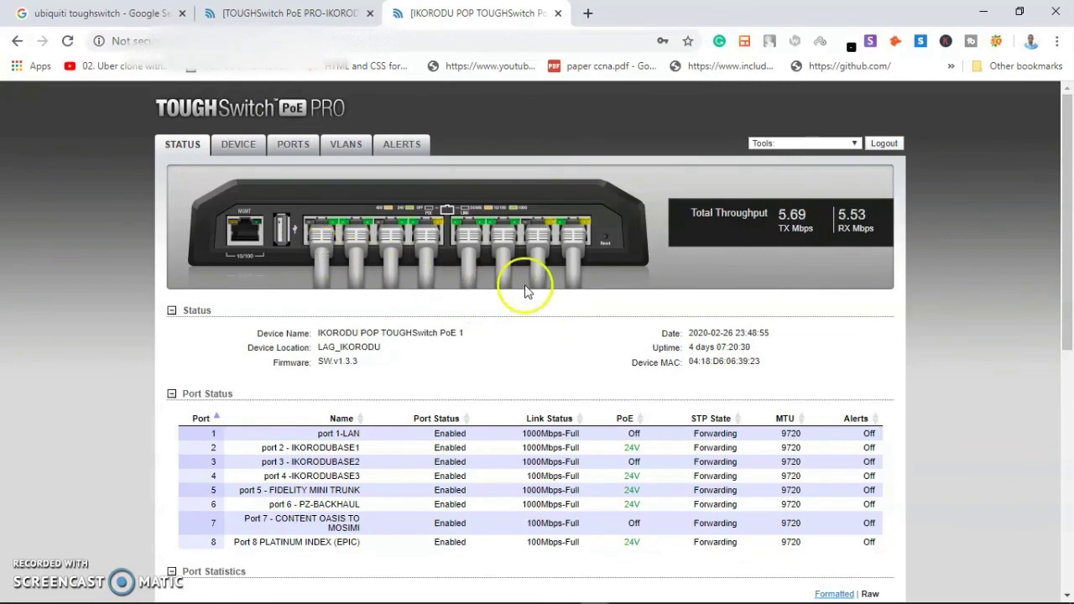
mouse_move(343, 239)
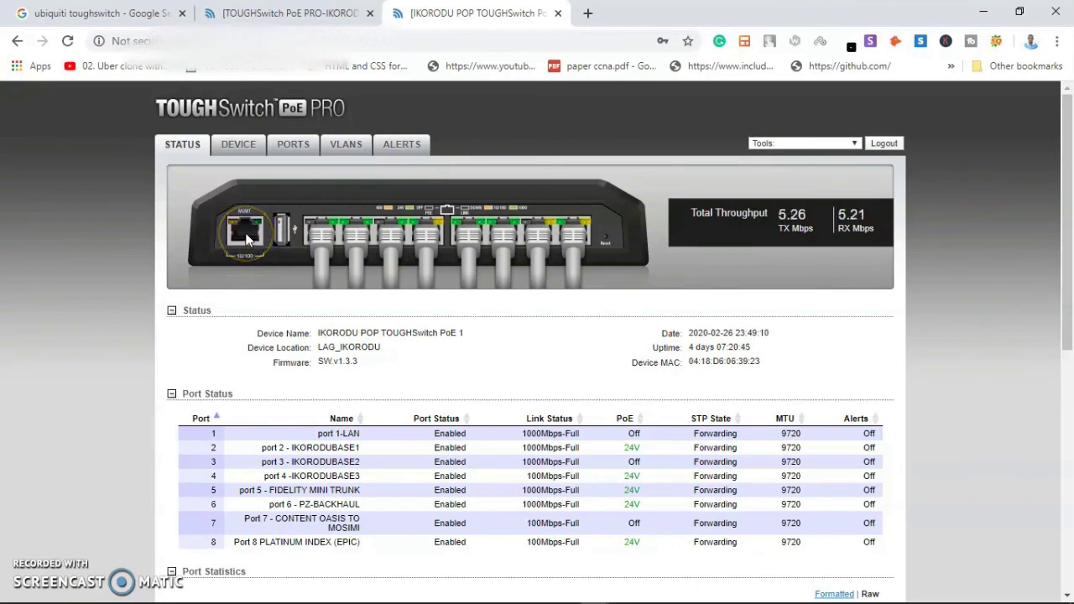
click(309, 241)
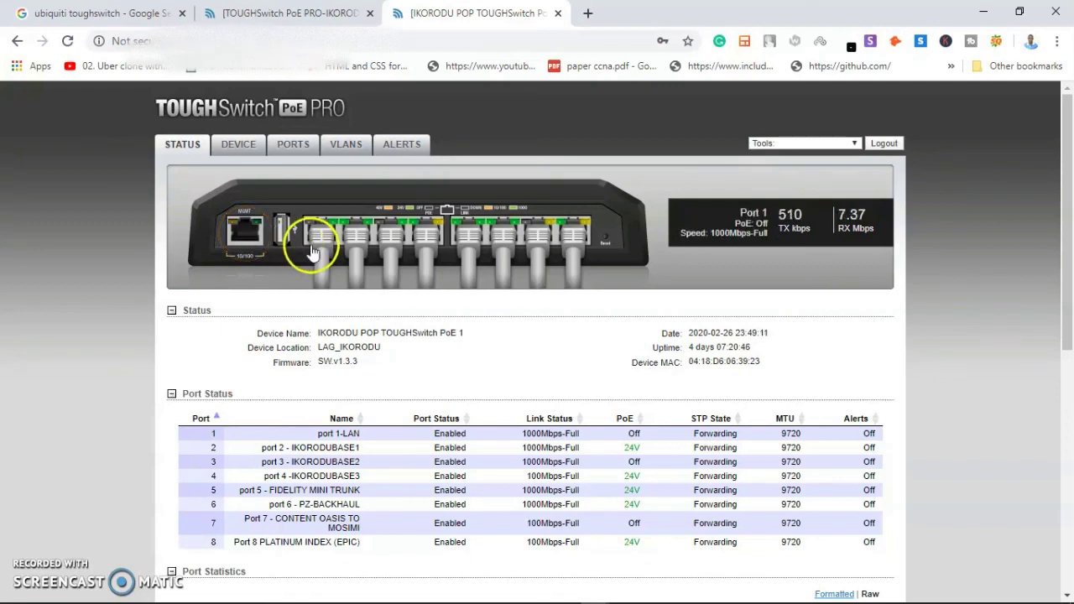
click(323, 252)
click(395, 252)
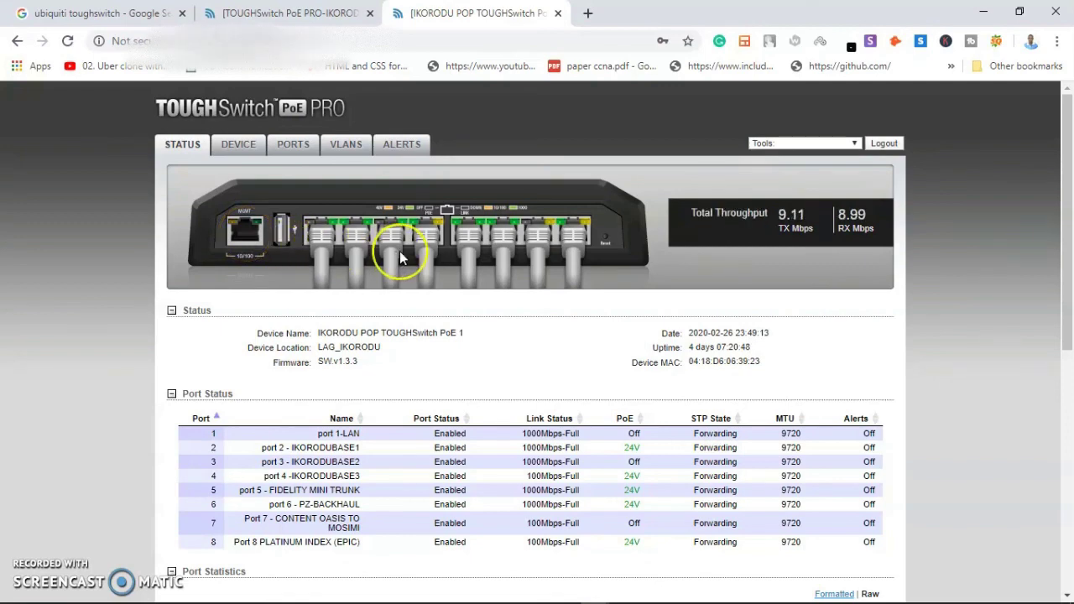